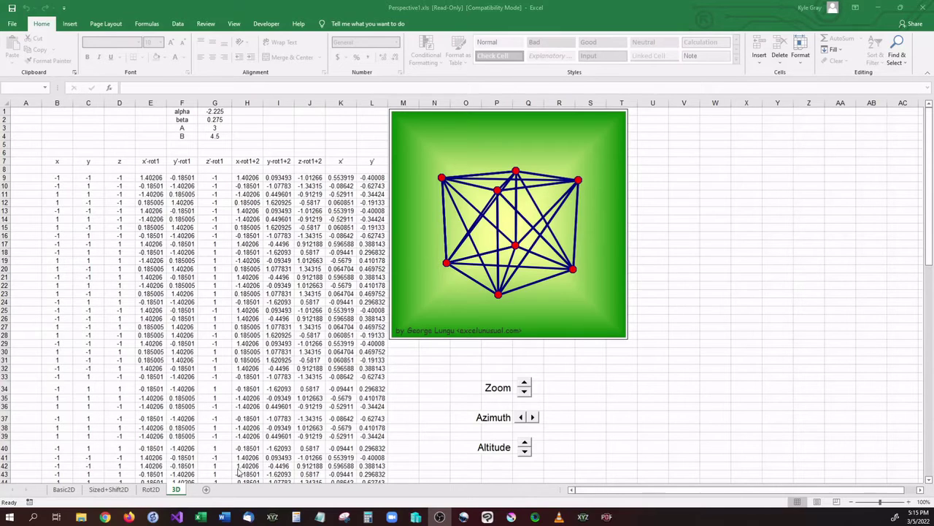
- Turn the octahedron back and forth in azimuth with the Azimuth spinner, leaving alpha at -2.125
click(533, 416)
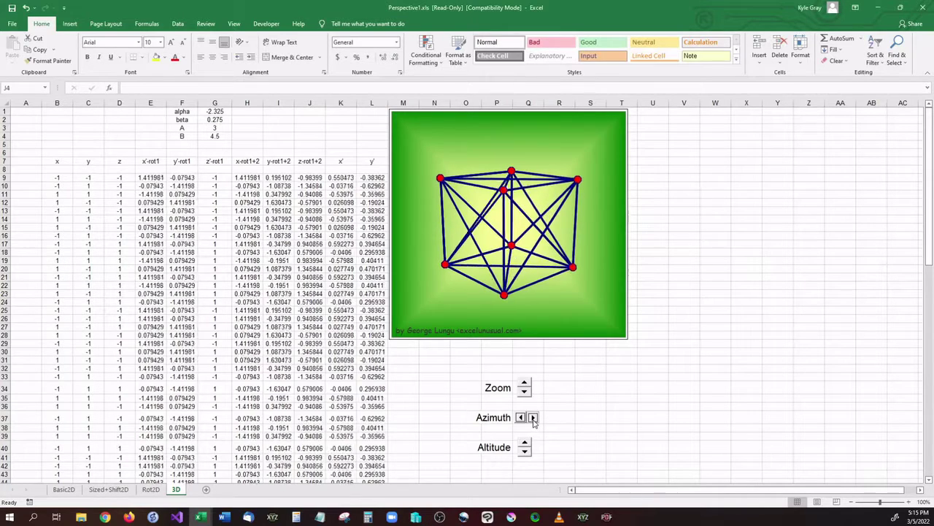
click(521, 417)
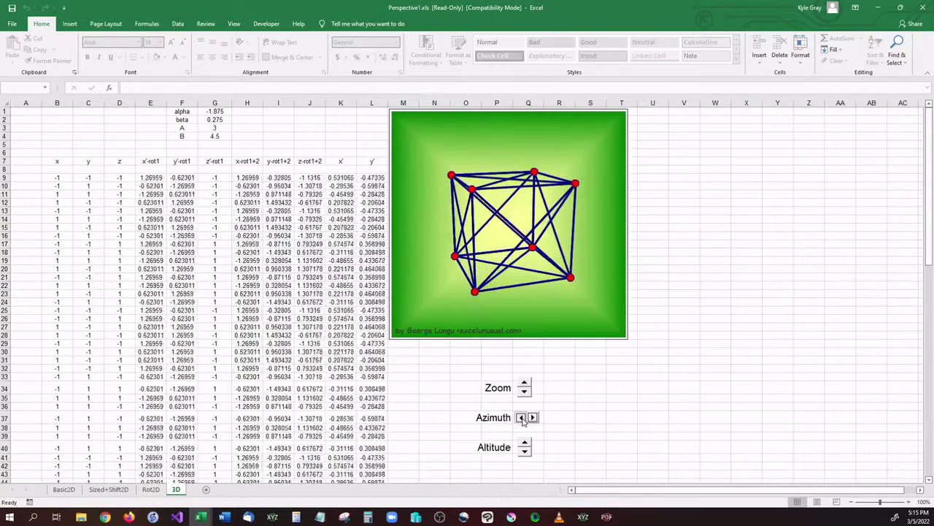
click(533, 417)
click(534, 417)
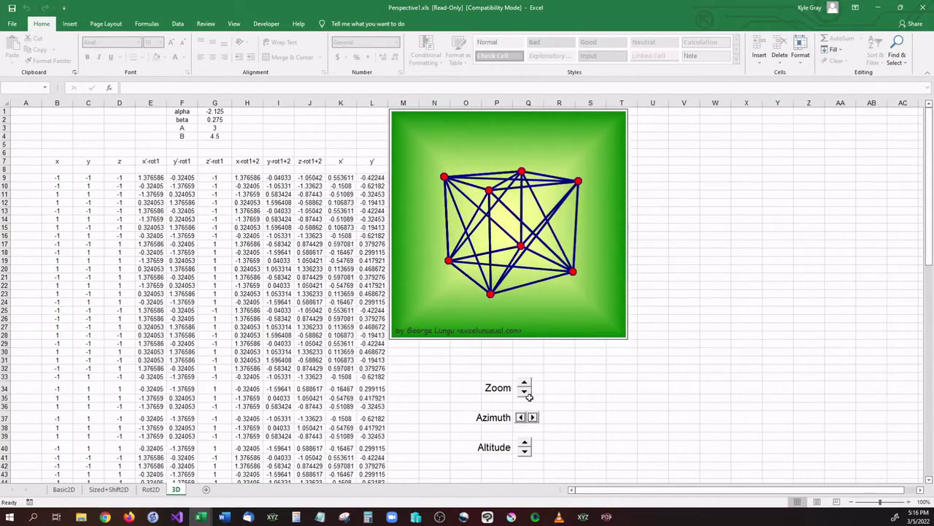
- Step the Zoom spinner three times each way so B ends at 5
click(525, 393)
click(525, 393)
click(526, 393)
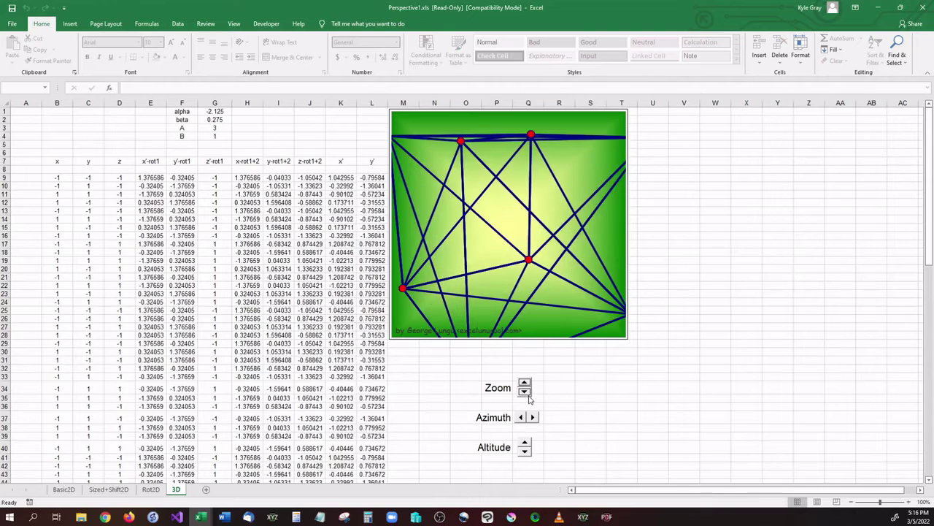
click(524, 383)
click(525, 384)
click(524, 383)
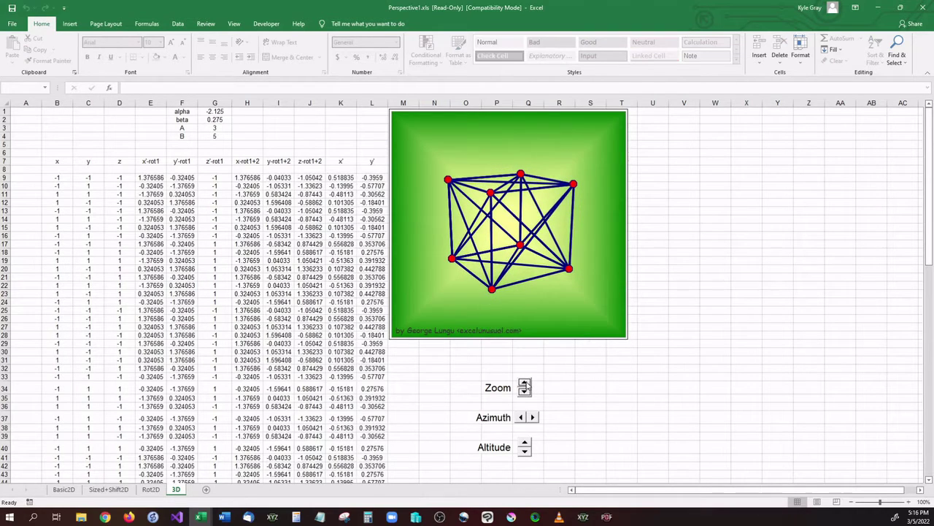
- Switch to the excelunusual.com Creating Shapes tutorial in Firefox and scroll through it
click(138, 517)
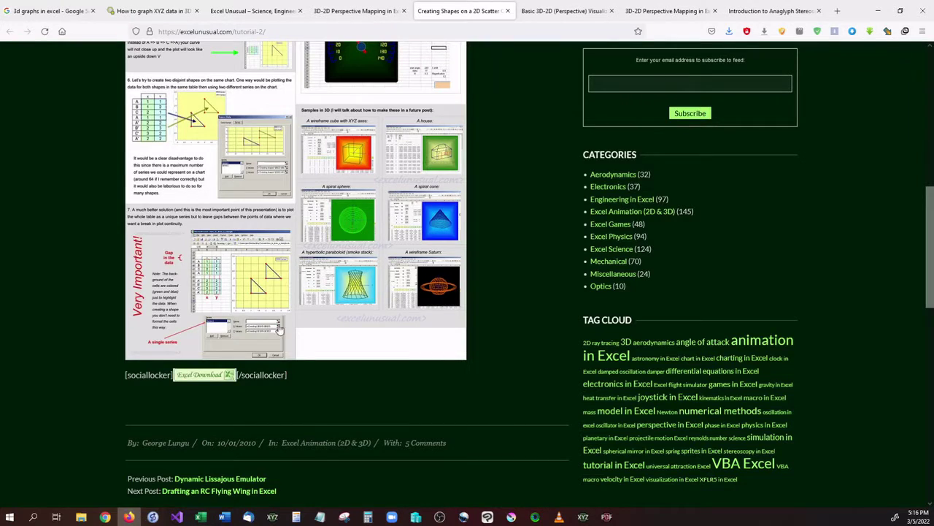
scroll(500, 392, up, 15)
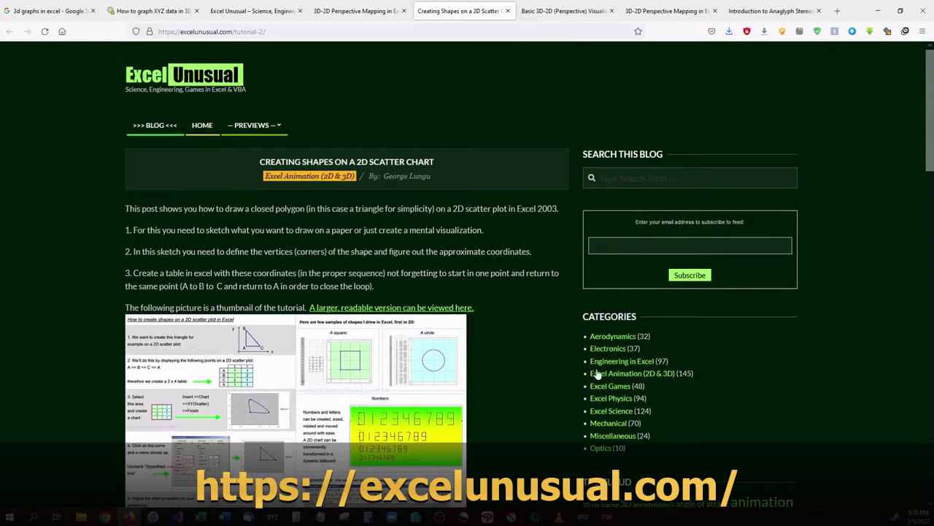
scroll(489, 321, down, 3)
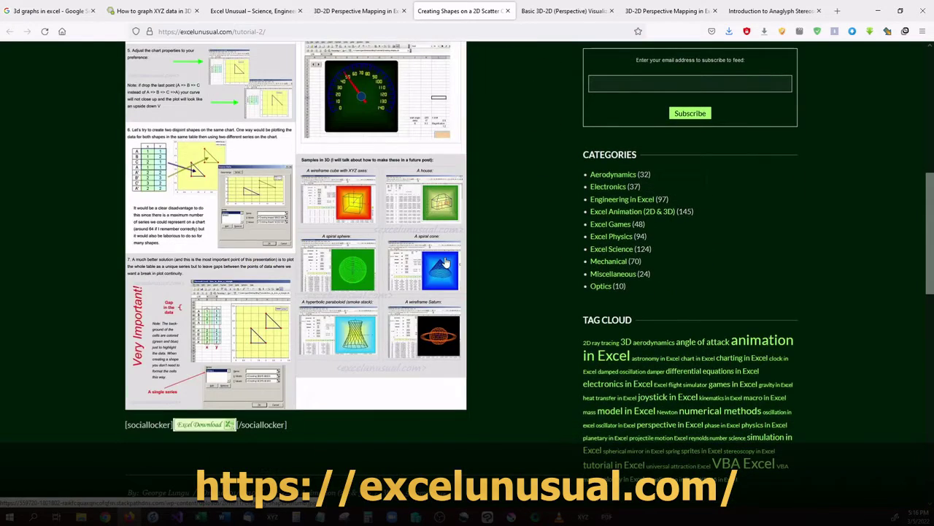
scroll(514, 320, up, 3)
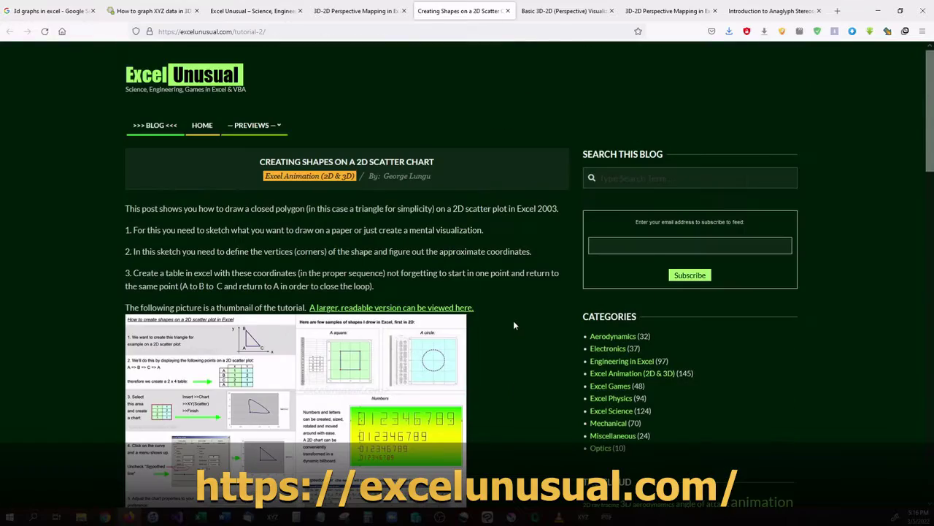
- Open the 3D-2D Perspective Mapping in Excel article and scroll through it
click(357, 9)
scroll(511, 323, down, 5)
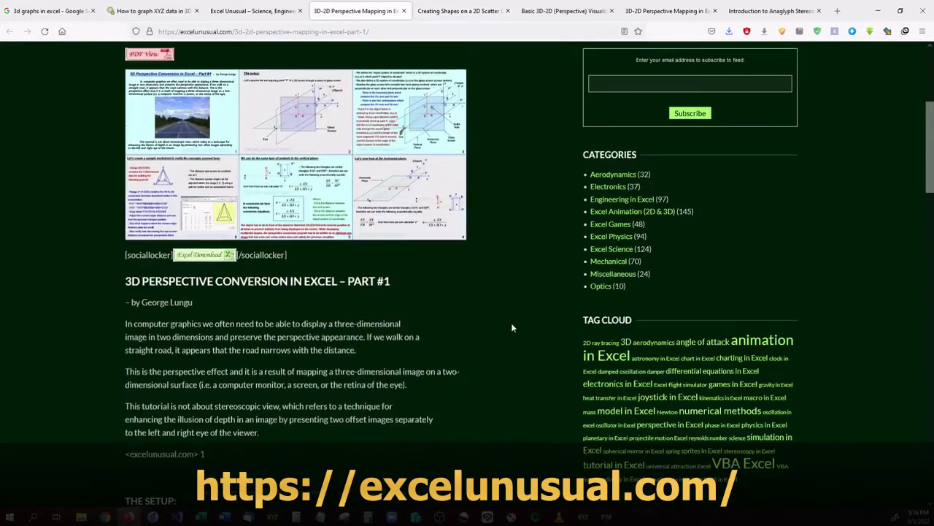
scroll(512, 326, up, 2)
scroll(514, 328, down, 3)
scroll(435, 283, down, 15)
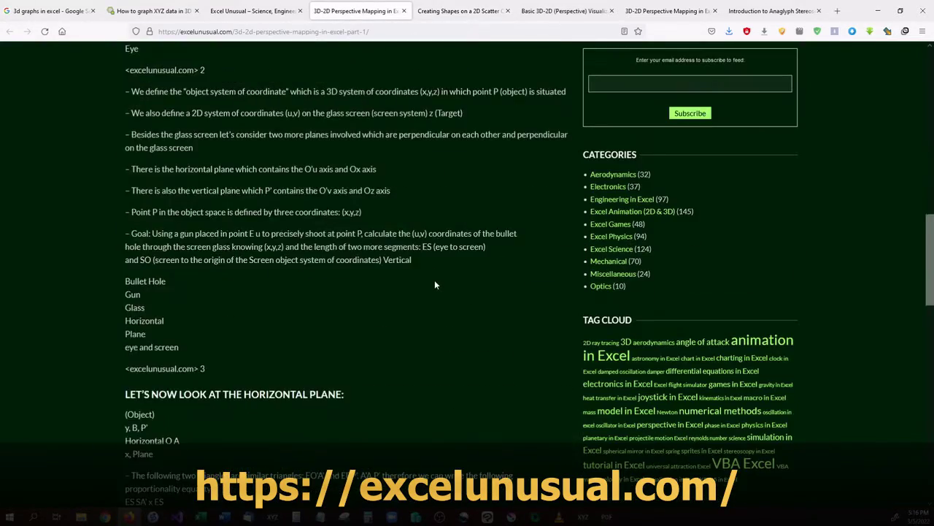
scroll(438, 292, up, 5)
scroll(429, 303, up, 10)
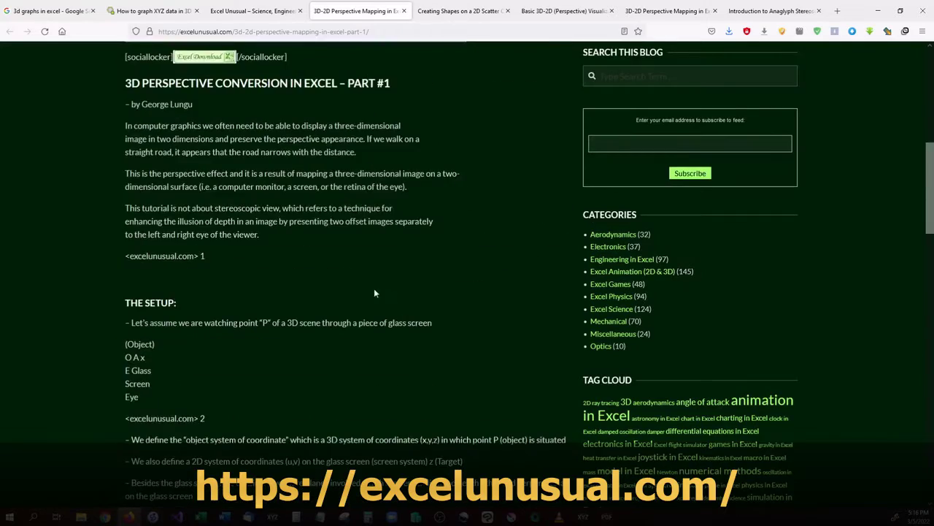
scroll(374, 288, down, 2)
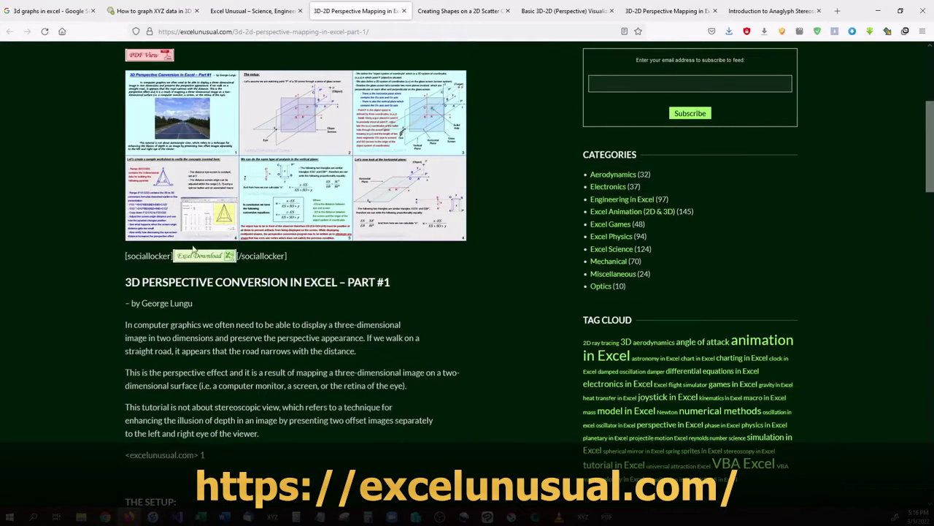
- Browse the Excel Unusual home page, then open the Basic 3D-2D (Perspective) Visualization post
click(251, 10)
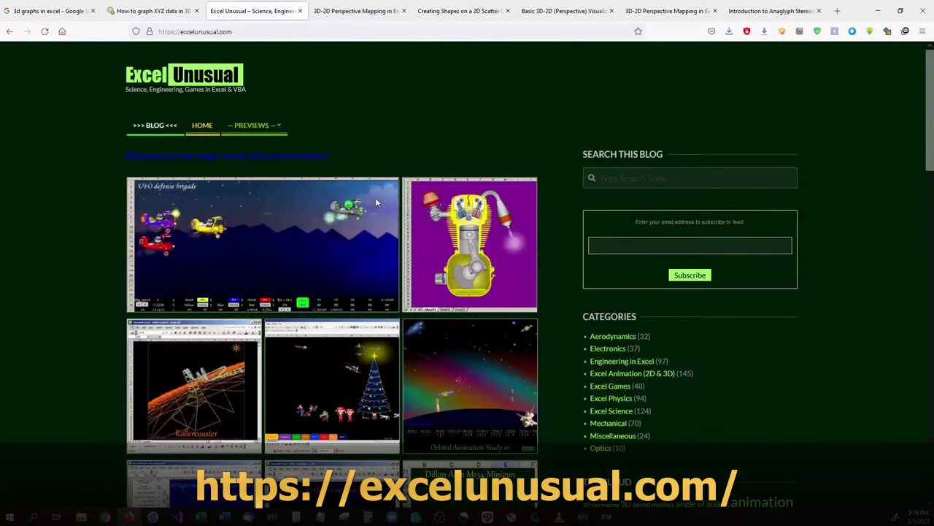
scroll(402, 271, down, 2)
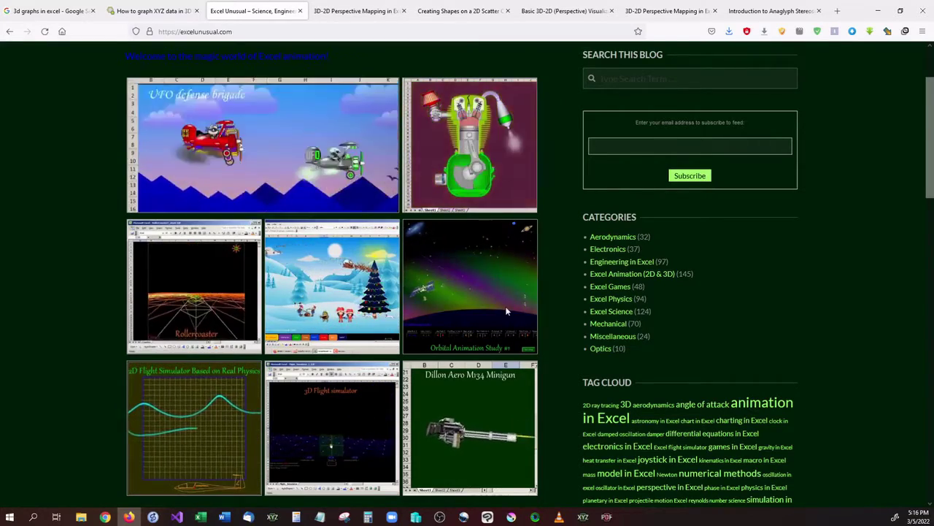
scroll(505, 306, down, 4)
scroll(453, 318, up, 5)
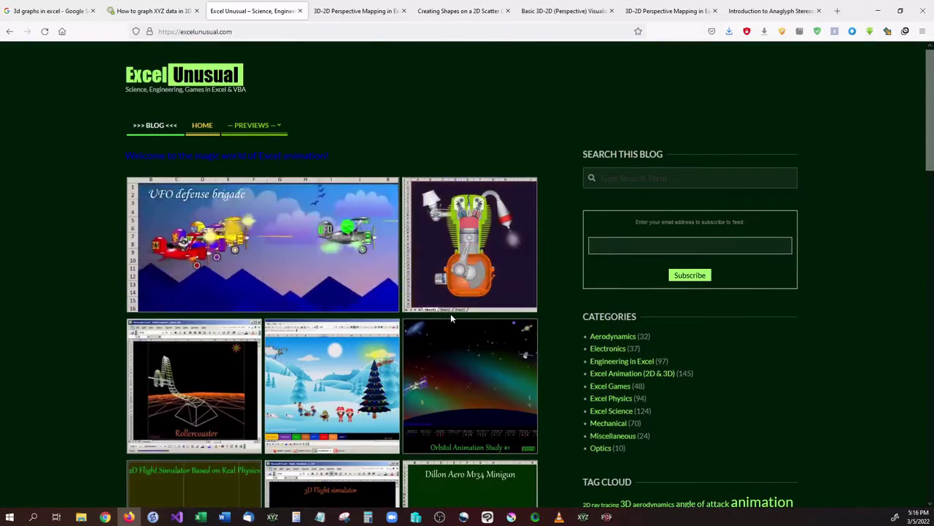
click(359, 10)
click(422, 10)
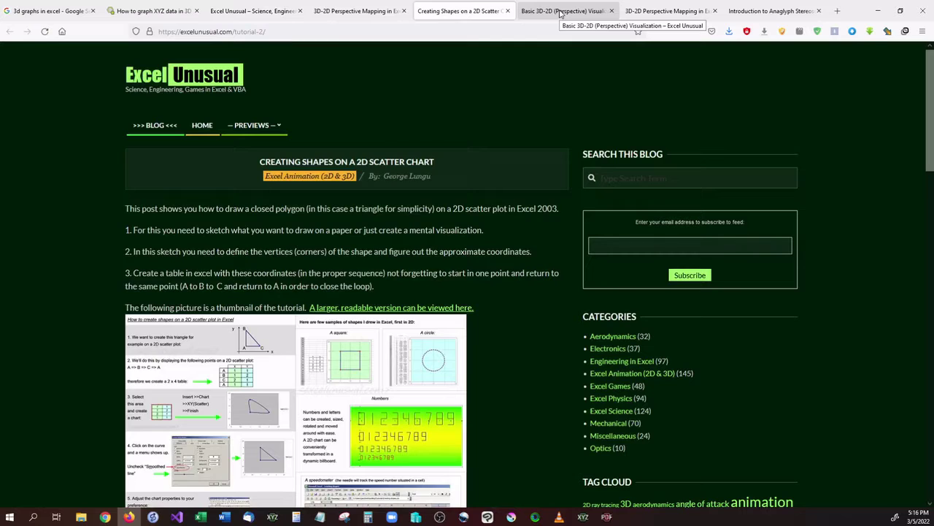
click(560, 10)
- Nudge the octahedron's azimuth, then inspect the formulas in L10 and E15
scroll(460, 359, down, 2)
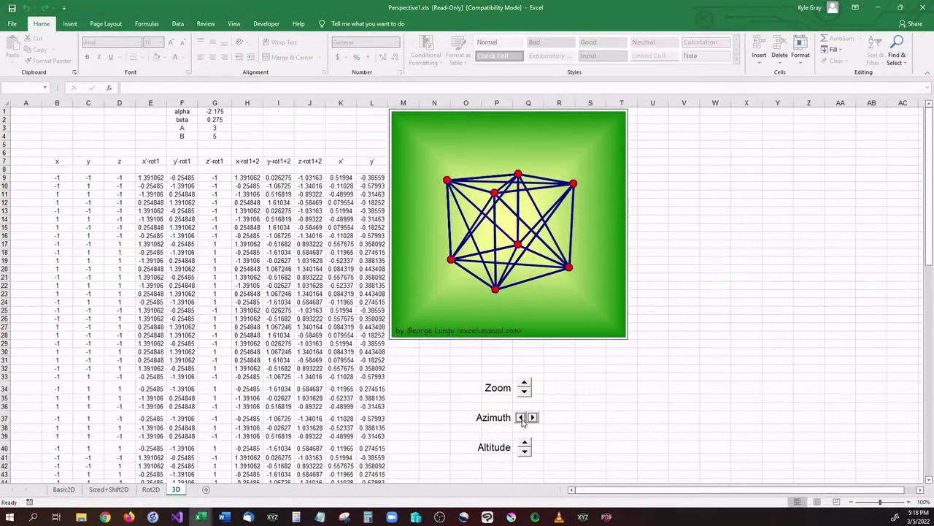
click(520, 417)
click(370, 185)
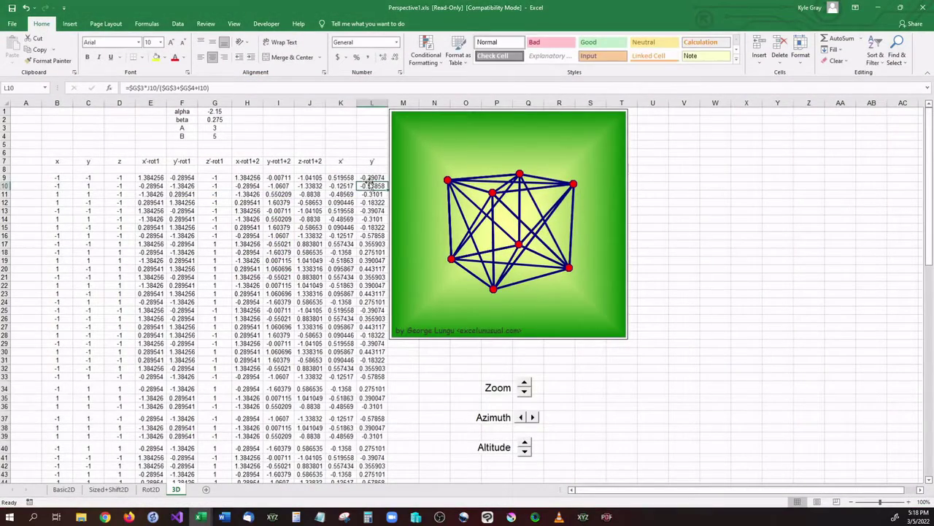
click(317, 87)
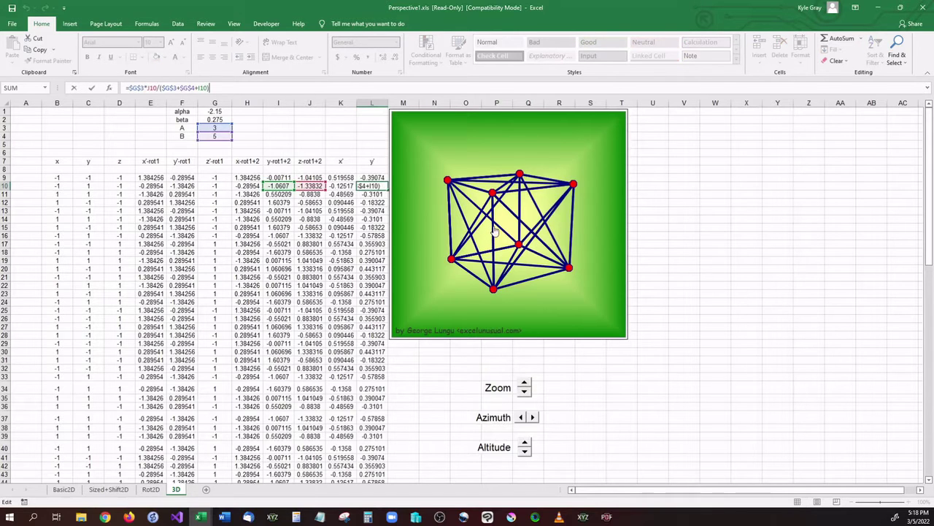
click(151, 227)
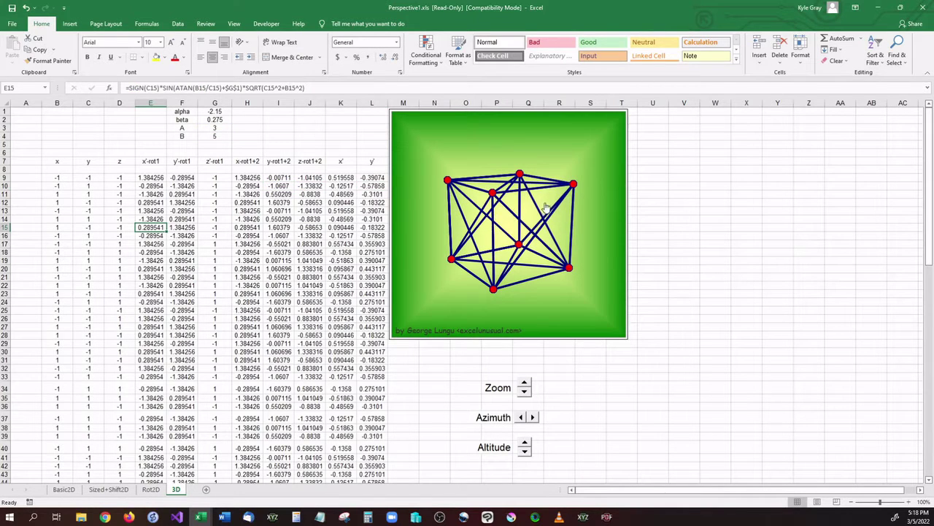
- Trace the formulas in K10, L10, J10 and F11, leaving them unchanged
drag(346, 179, 376, 236)
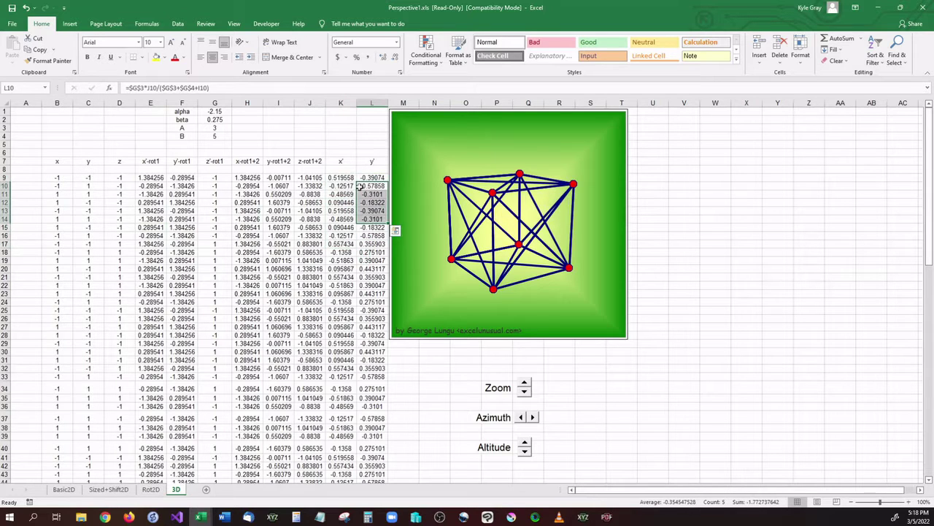
click(349, 185)
click(363, 185)
click(252, 88)
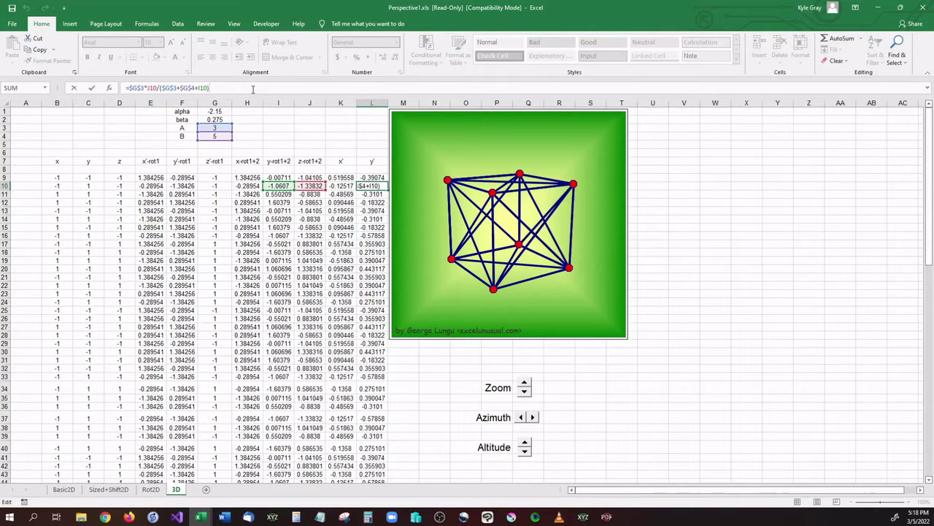
click(336, 158)
click(312, 187)
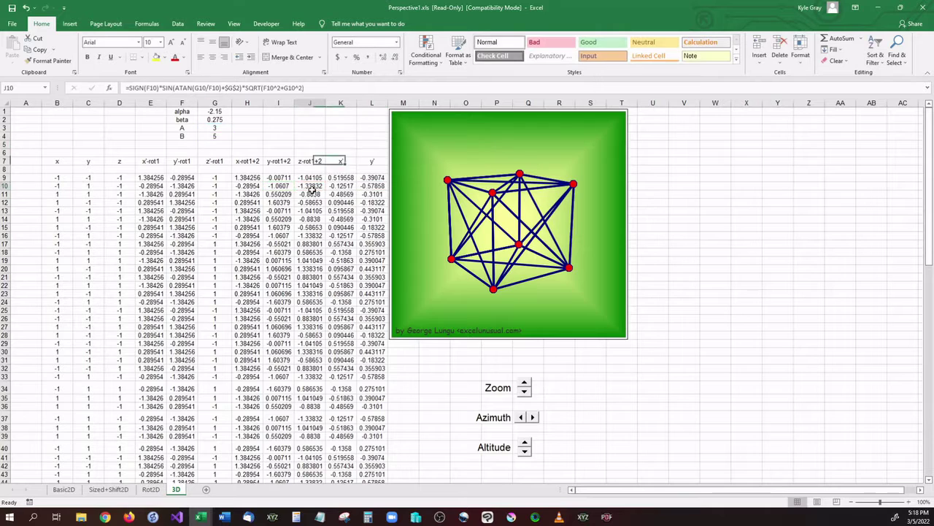
click(333, 89)
click(309, 127)
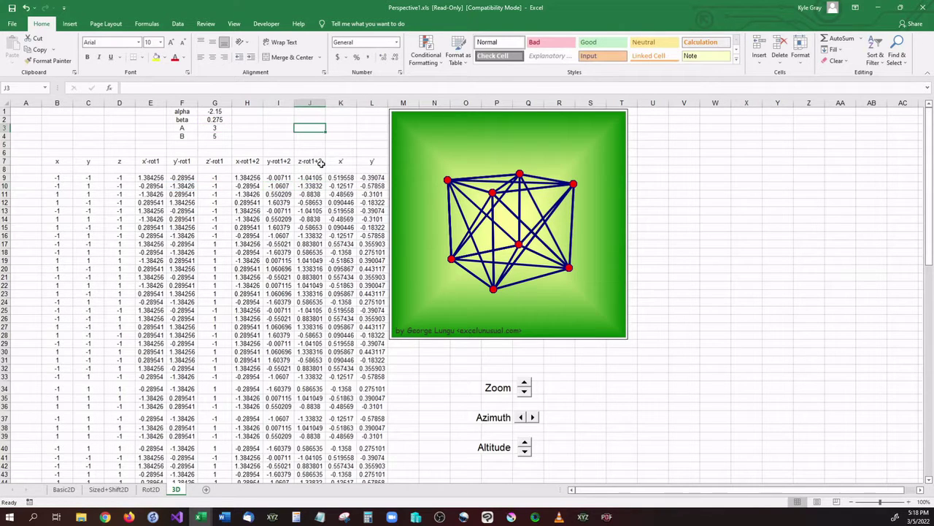
click(179, 194)
click(343, 88)
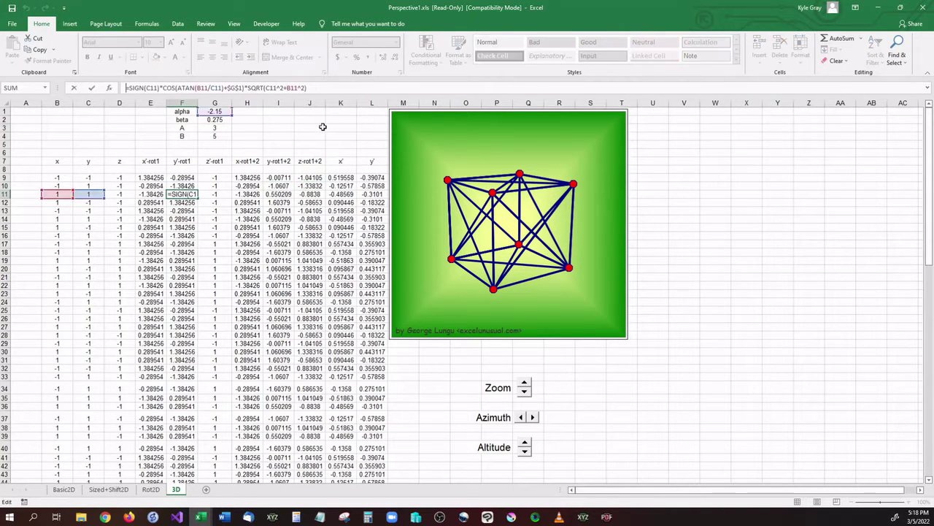
click(321, 128)
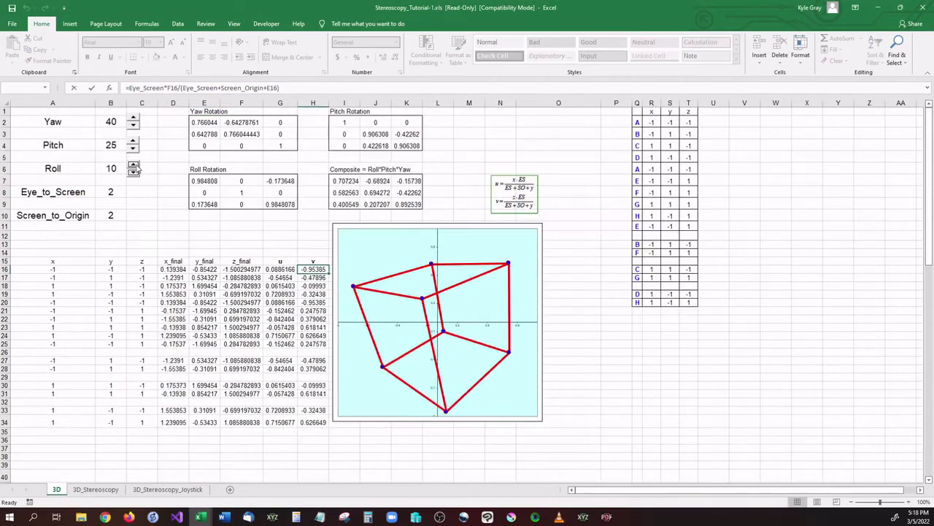
- Lower Roll to 5 and move Pitch up and back down to 35
click(134, 173)
click(134, 173)
click(133, 173)
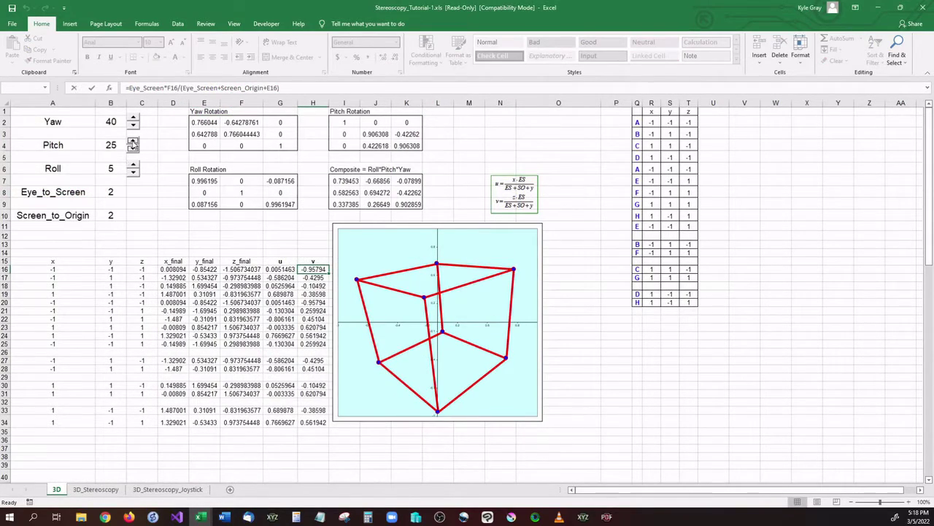
click(133, 141)
click(133, 141)
click(133, 150)
click(133, 150)
click(133, 149)
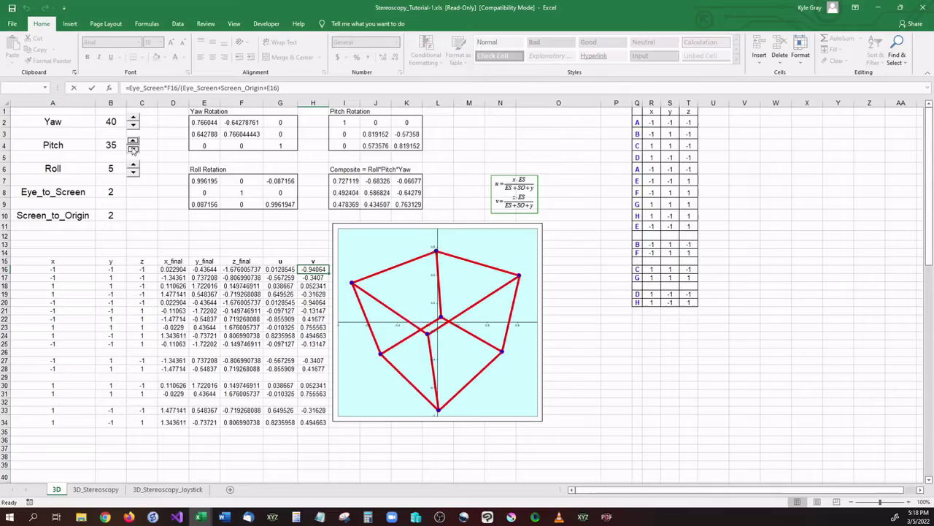
click(133, 150)
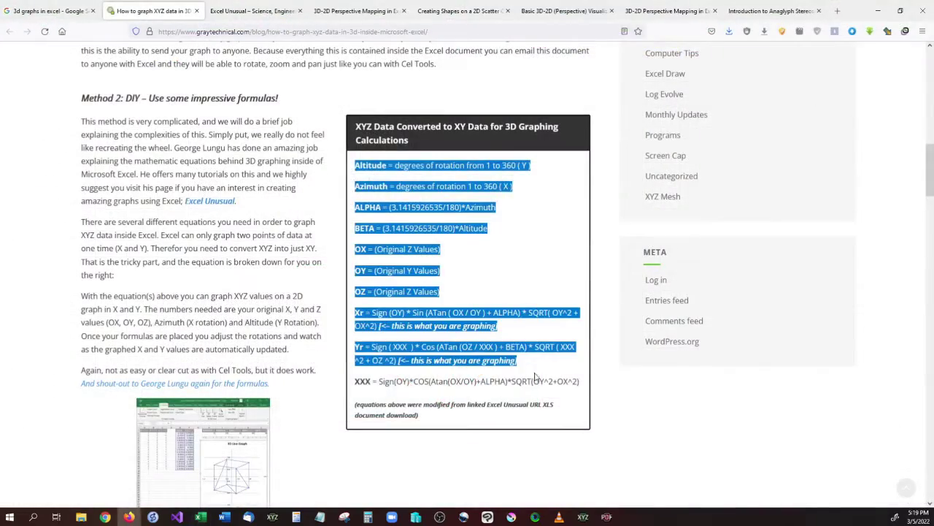
- Highlight the blog's XYZ-to-XY conversion formulas, then bring XYZ Mesh up over the page
drag(535, 376, 500, 414)
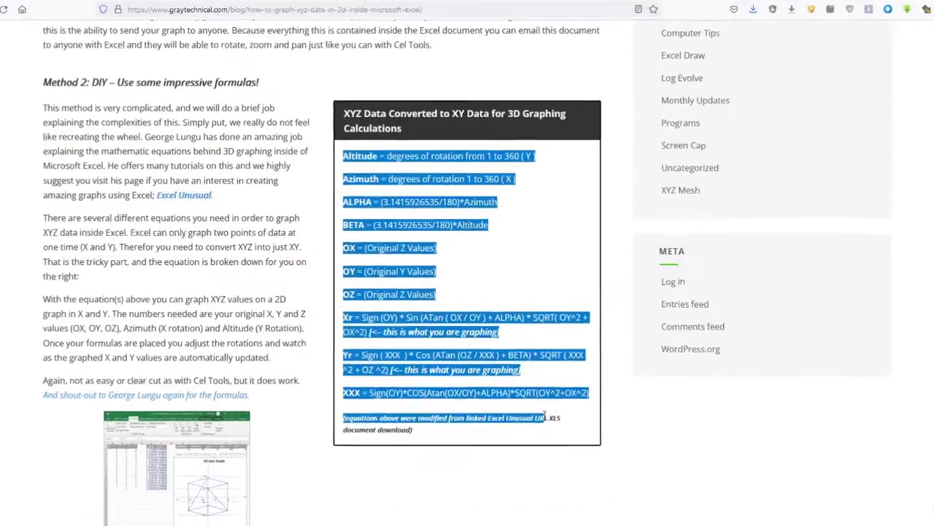
click(462, 395)
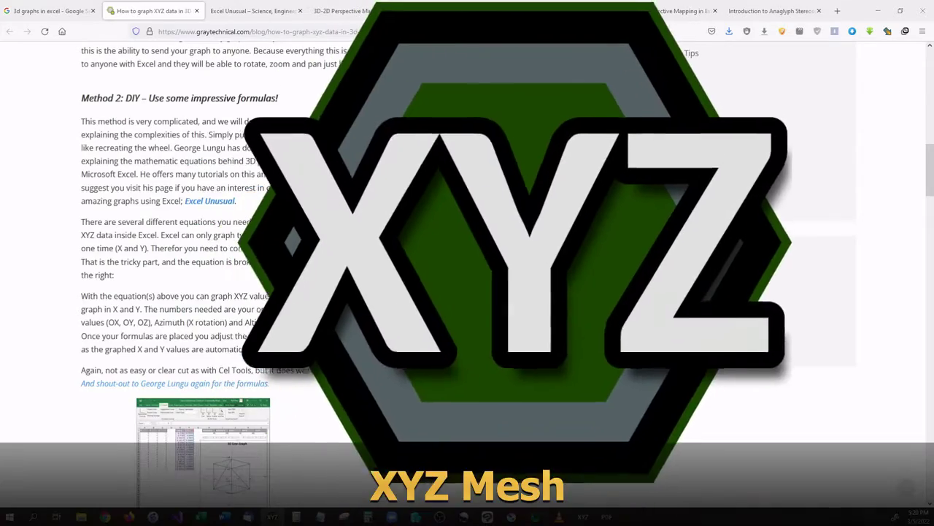
click(272, 516)
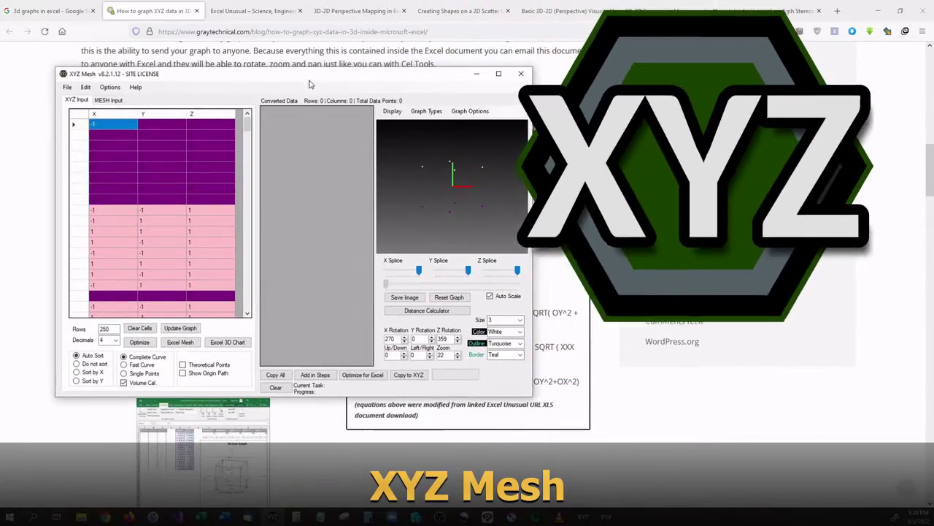
- Rotate the cube preview and switch the graph type to Line for a wireframe cube
mouse_move(426, 209)
mouse_down()
mouse_move(482, 219)
mouse_move(426, 219)
mouse_up()
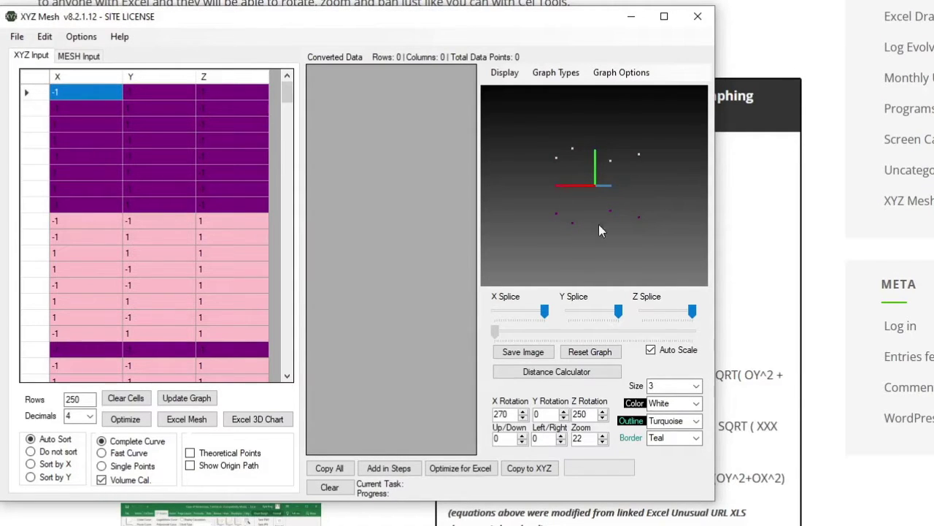
scroll(296, 107, down, 2)
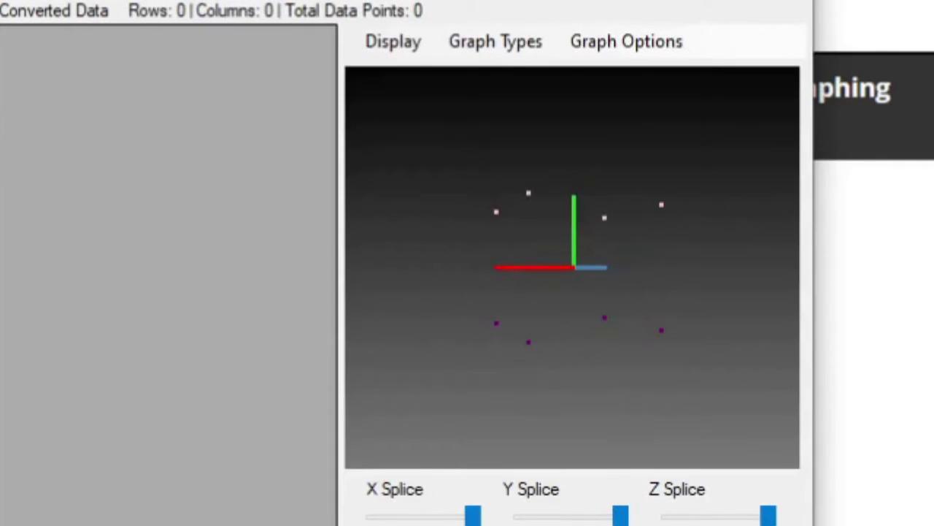
click(513, 41)
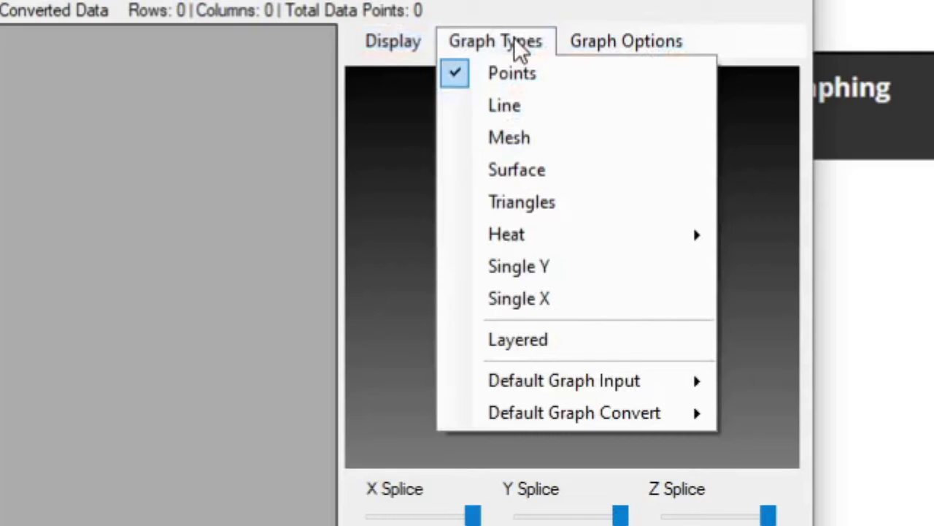
click(523, 105)
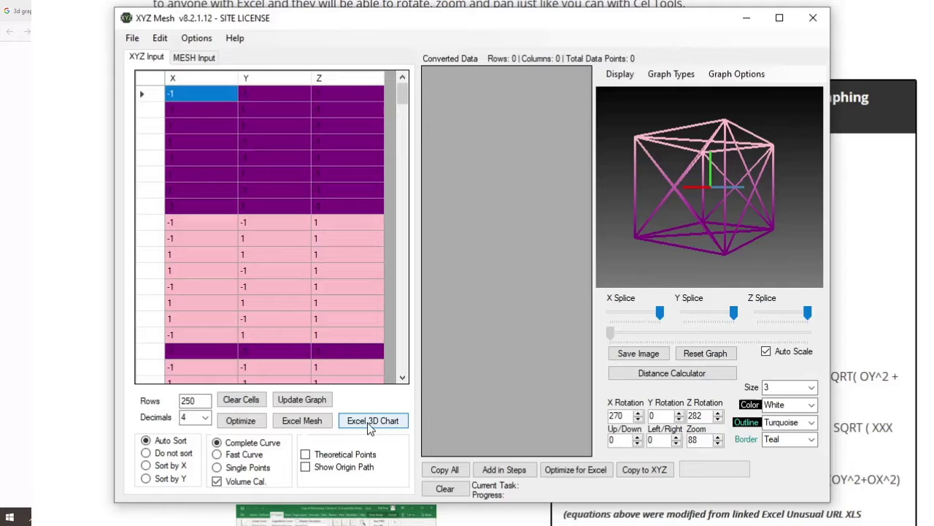
- Export the ±1 cube data to a new Excel workbook as a 3D Scatter chart
click(372, 423)
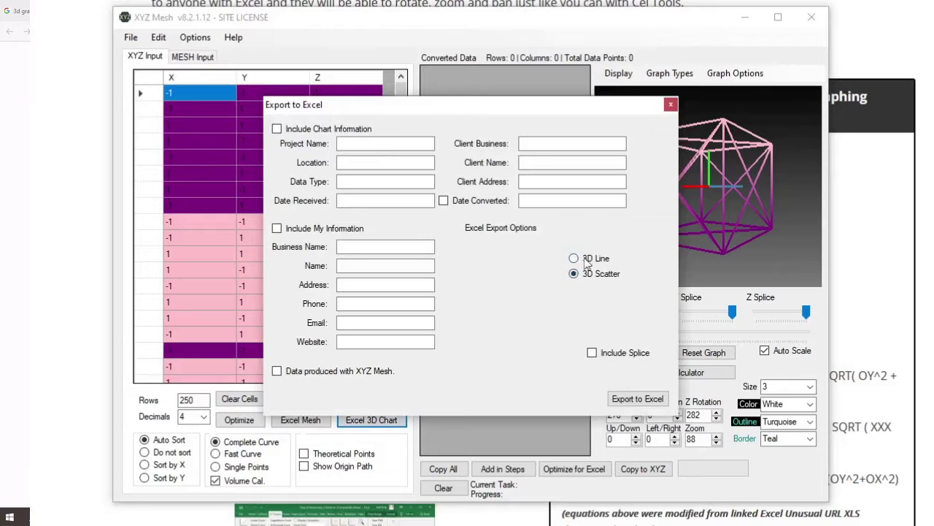
click(620, 402)
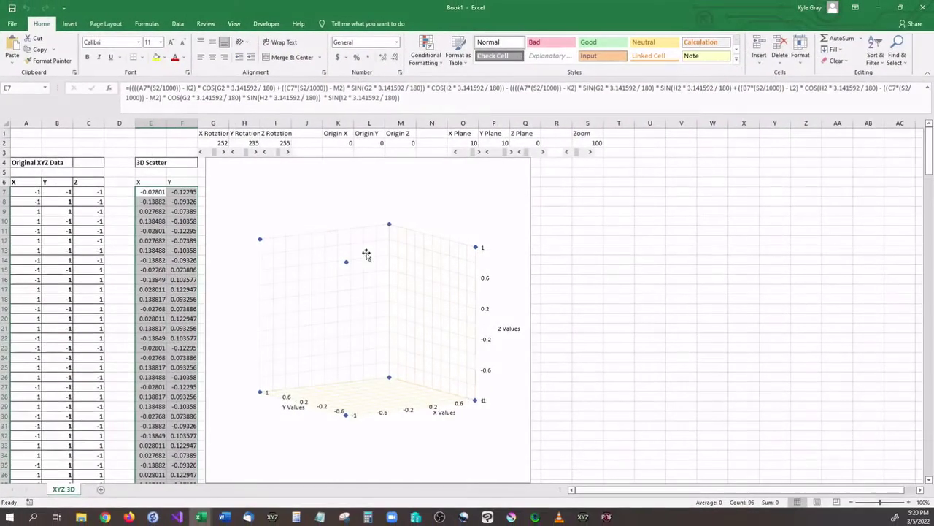
click(226, 153)
click(226, 153)
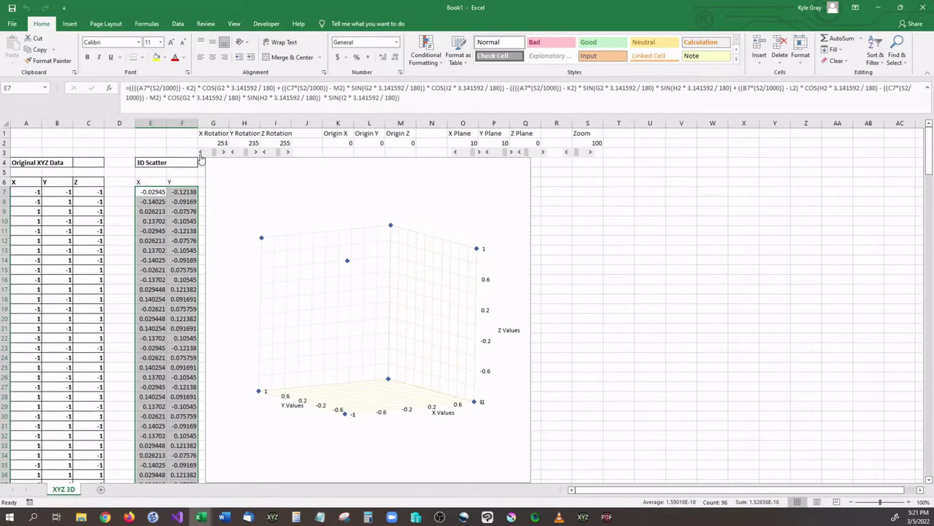
click(200, 153)
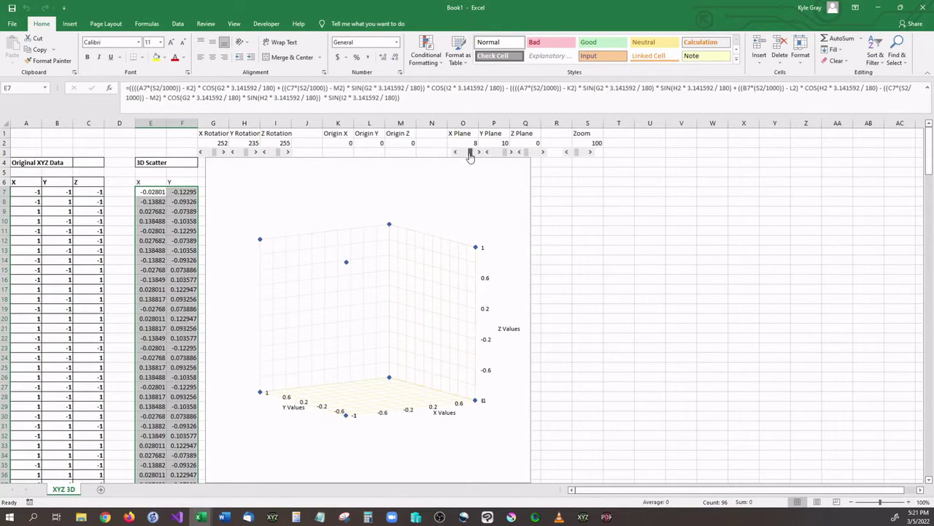
drag(470, 153, 462, 156)
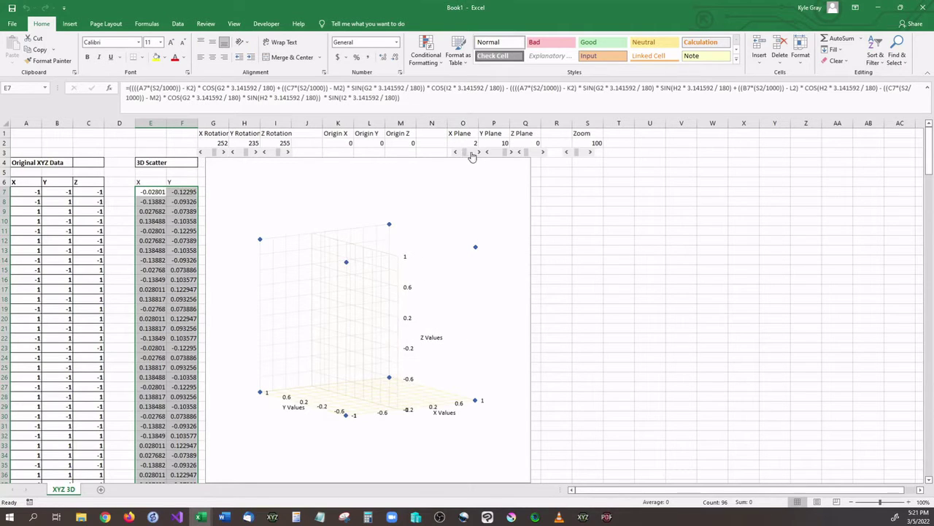
- Restore X Plane to 10 and change the chart to Scatter with Straight Lines and Markers
click(479, 154)
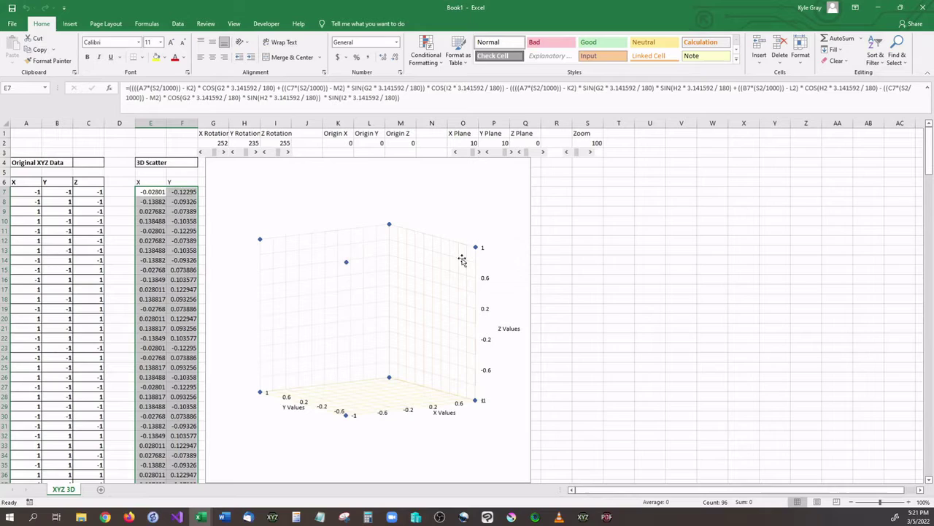
click(347, 265)
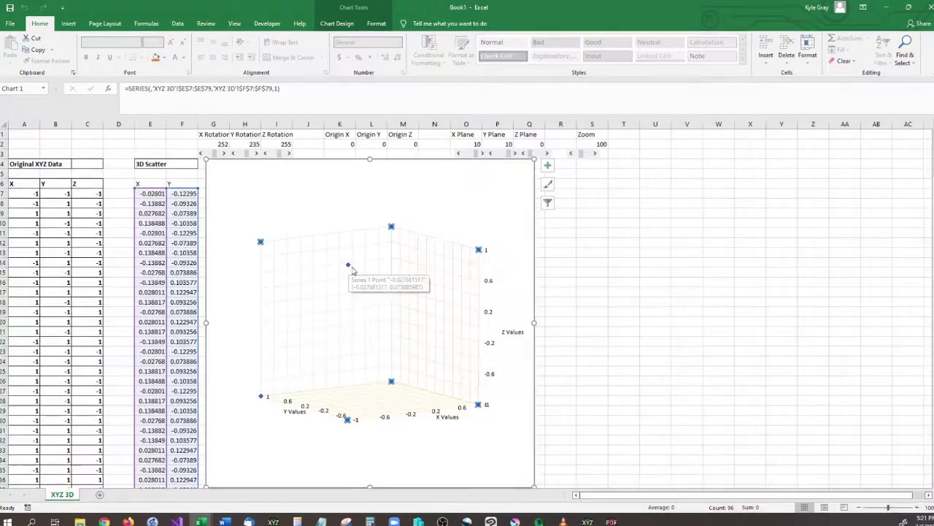
click(362, 20)
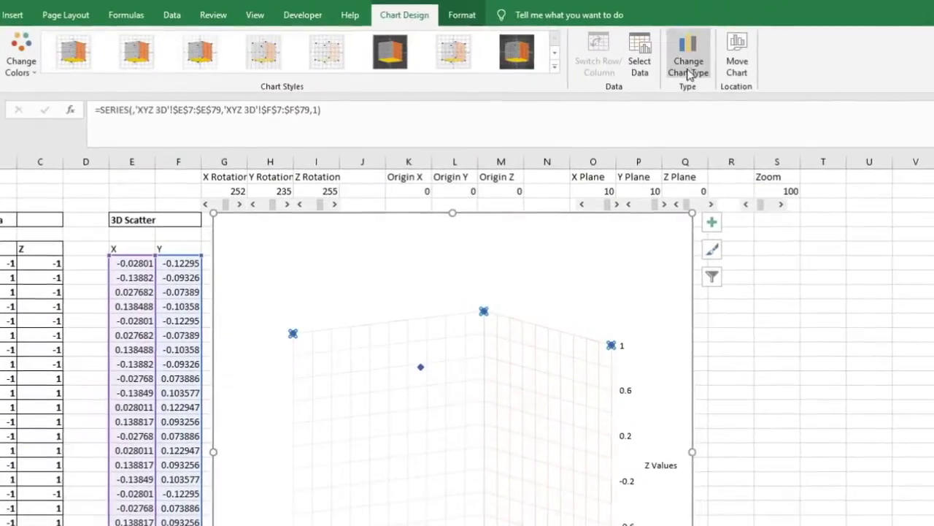
click(671, 69)
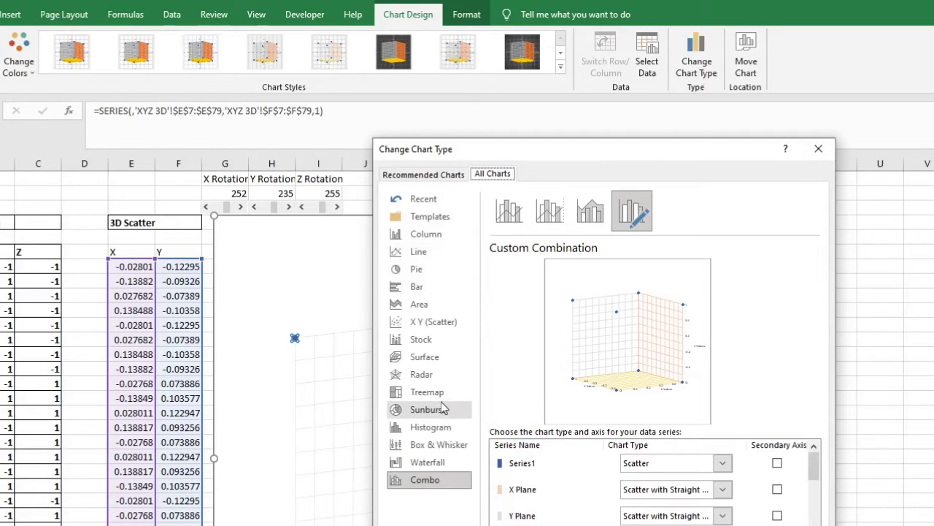
click(418, 322)
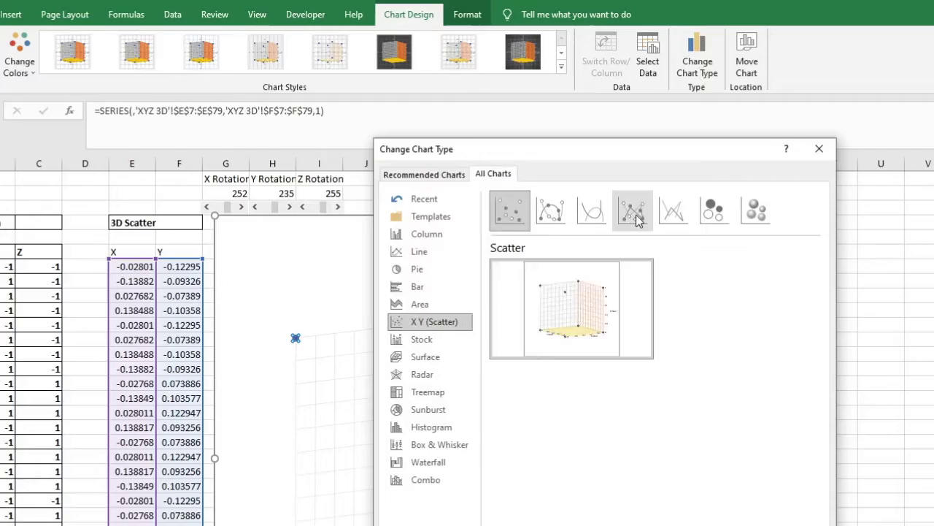
click(633, 210)
key(Return)
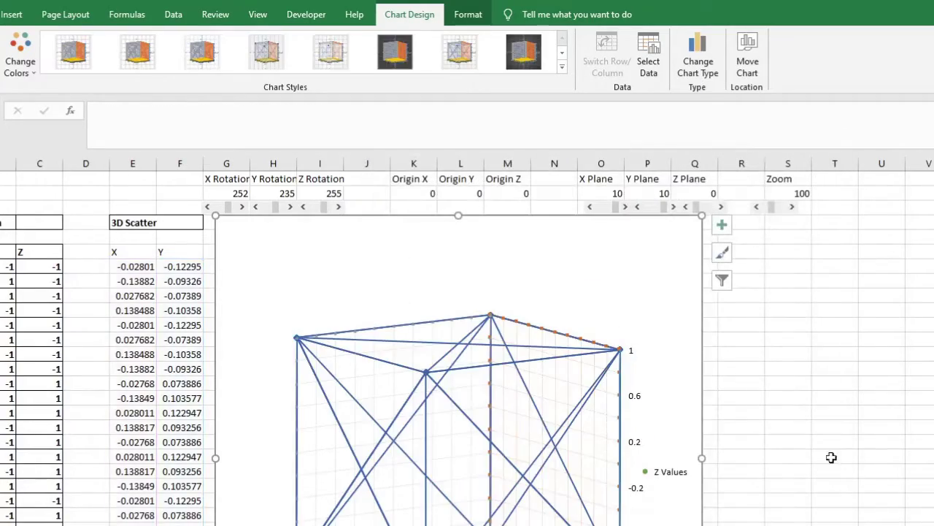
- Spin the cube back and forth using the Y Rotation and Z Rotation spinners
click(291, 209)
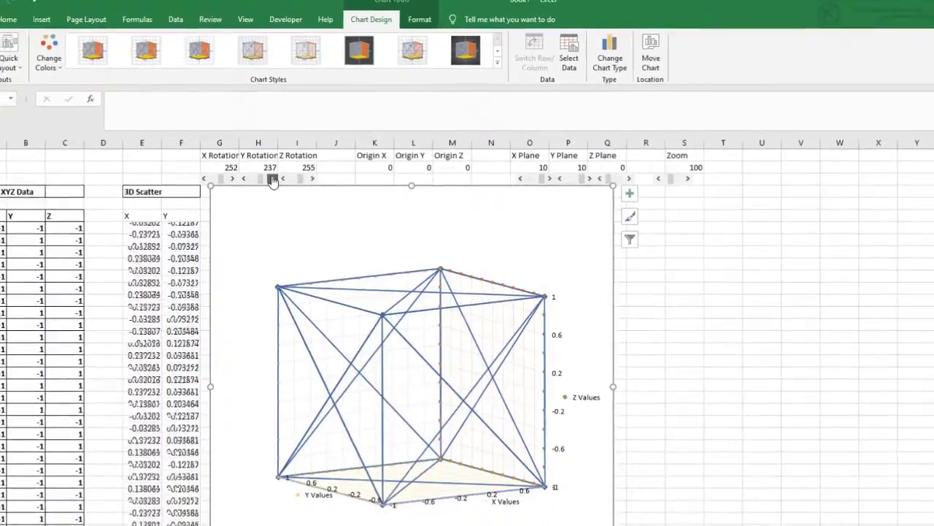
click(291, 209)
click(264, 167)
click(264, 167)
click(264, 167)
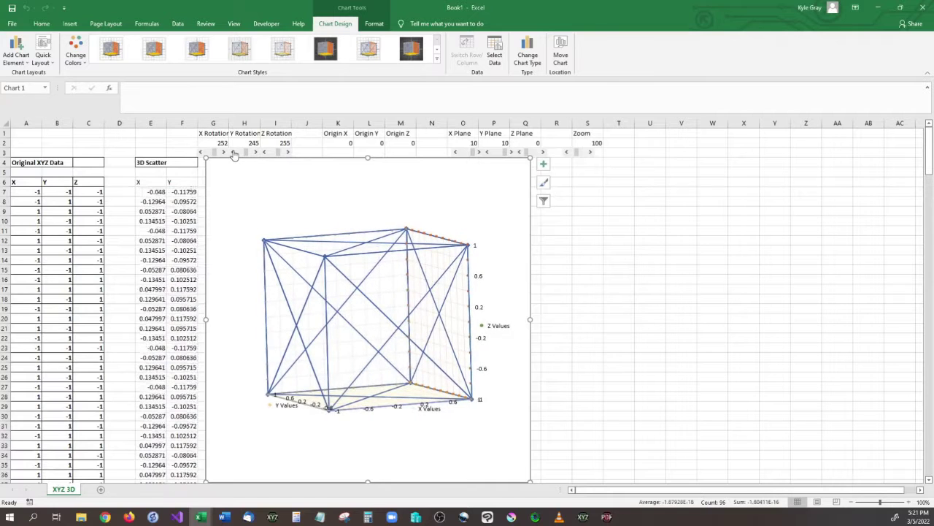
click(233, 152)
click(233, 151)
click(233, 152)
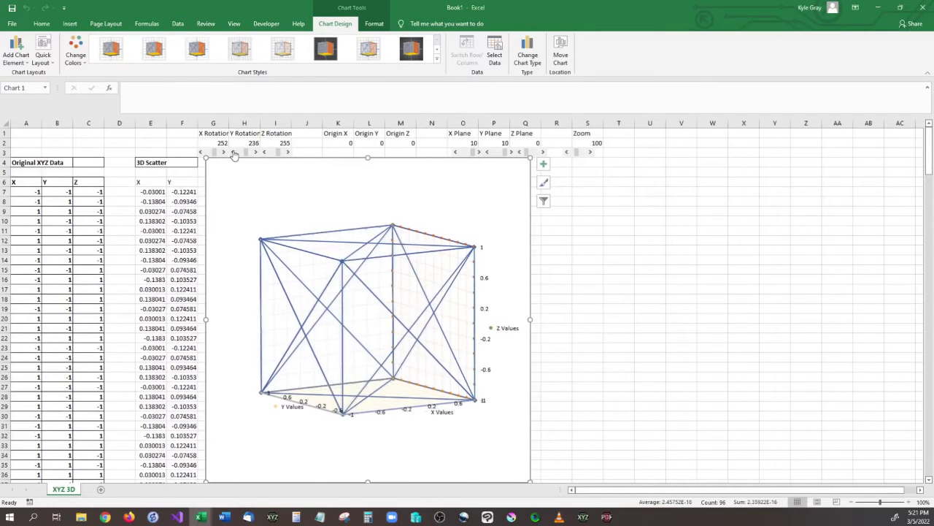
click(233, 152)
click(265, 152)
click(265, 152)
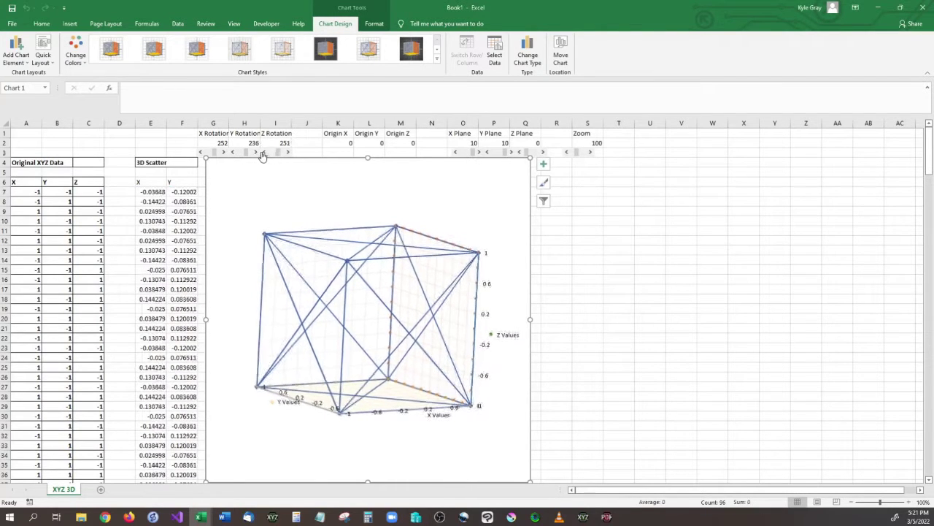
- Replace the F8 formula with a reference to U13, then inspect E8's formula
key(Escape)
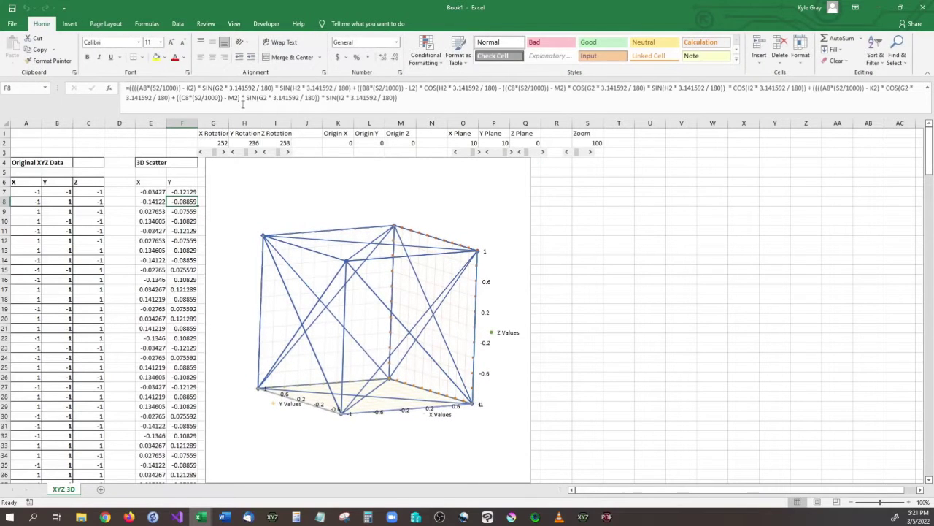
click(451, 108)
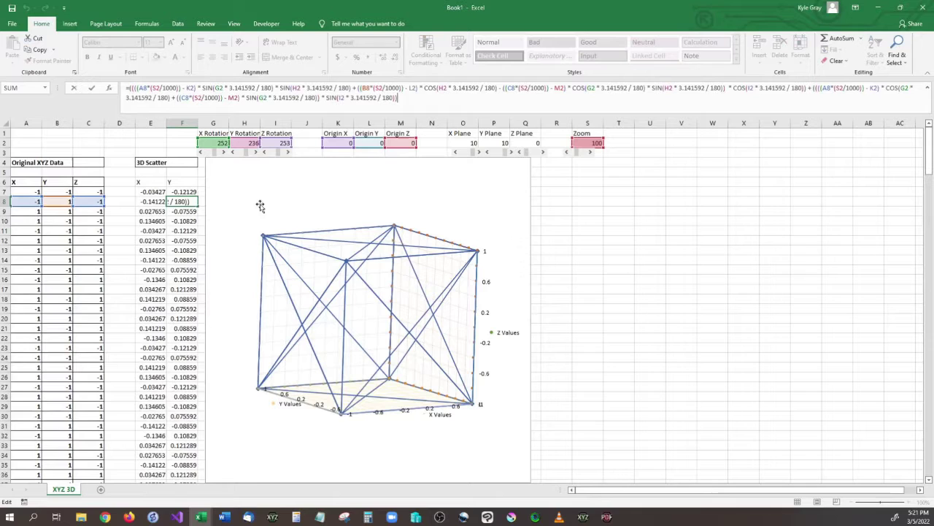
drag(398, 103, 136, 74)
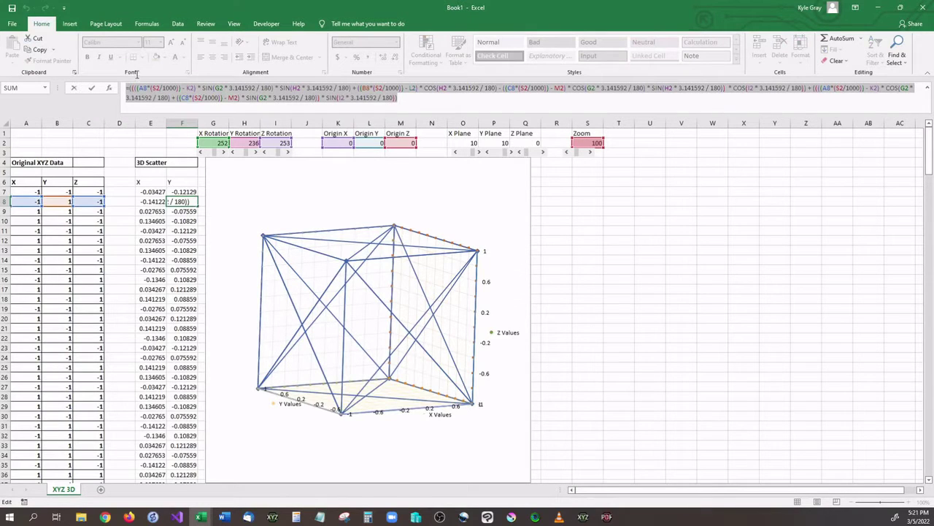
text(=)
click(660, 249)
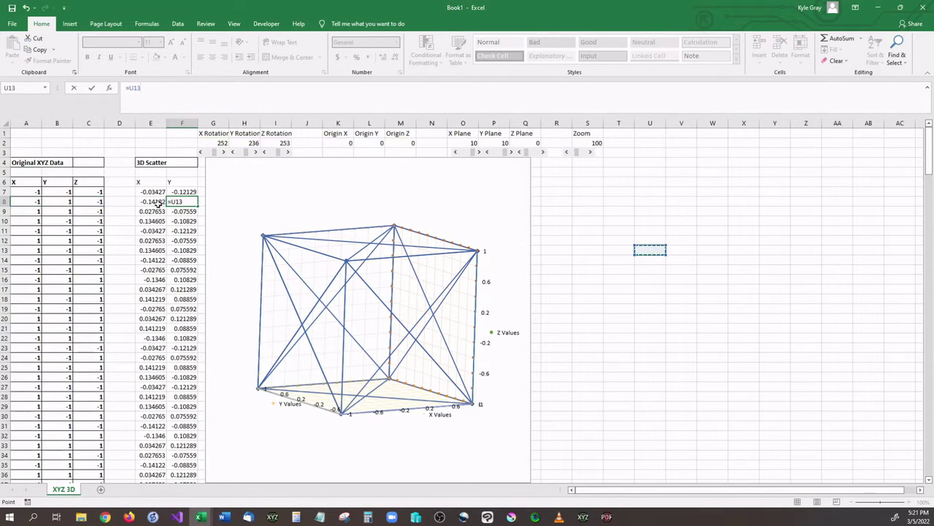
key(Return)
click(156, 201)
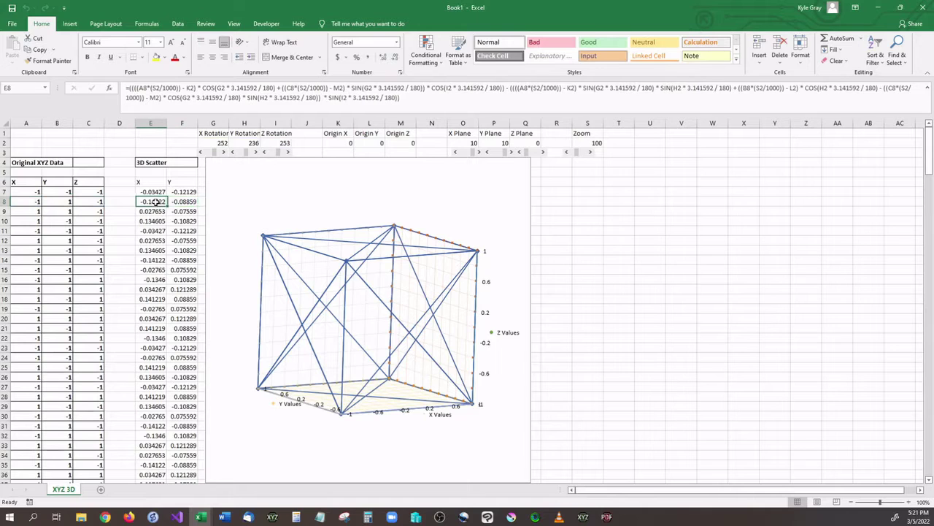
click(431, 98)
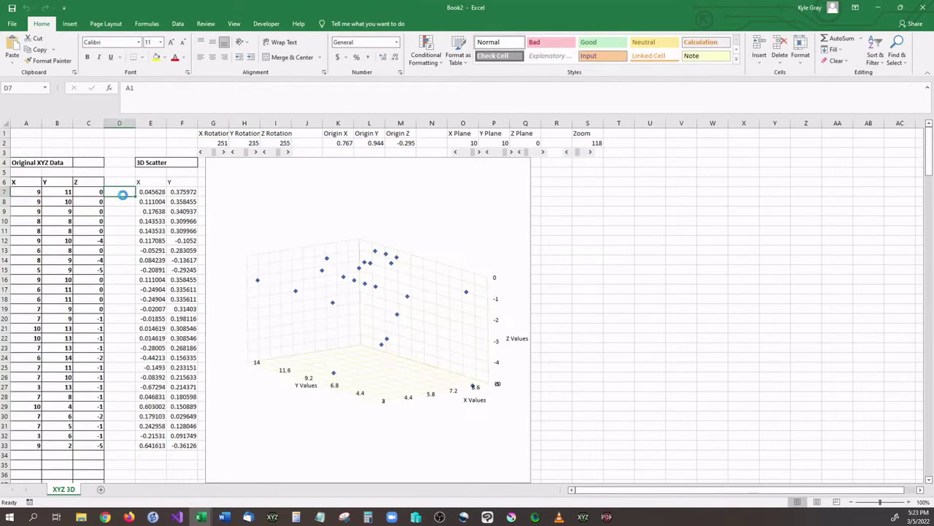
- Paste the A1–D13 point labels into column D and restrict the first series to E7:E15/F7:F15
text(A1 A2 A3 A4 A5 A6 A7 A8 A9 I1 I2 I3 I4 I5 D1 D2 D3 D4 D5 D6 D7 D8 D9 D10 D11 D12 D13)
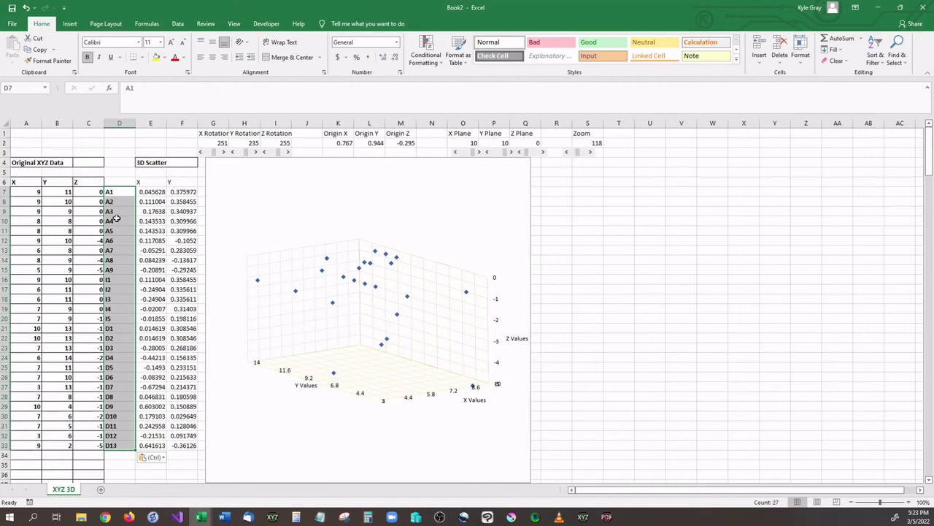
click(125, 434)
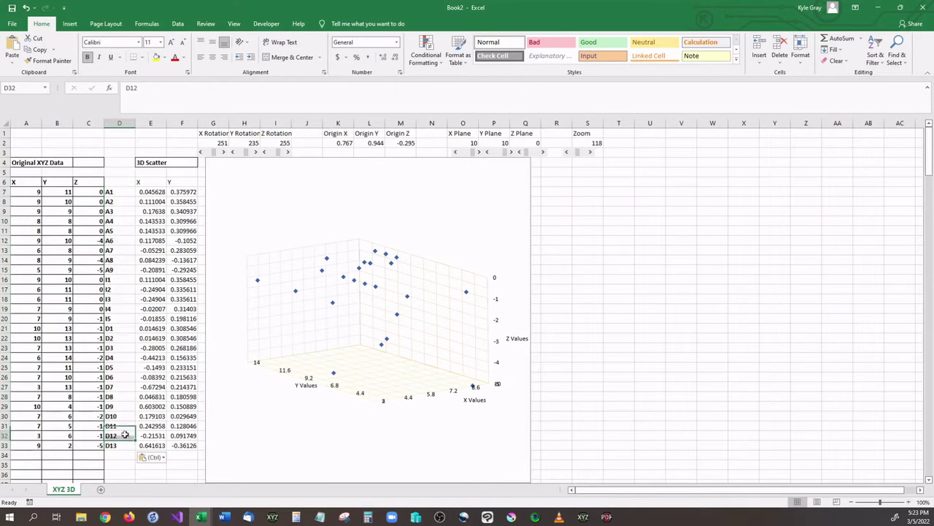
click(409, 299)
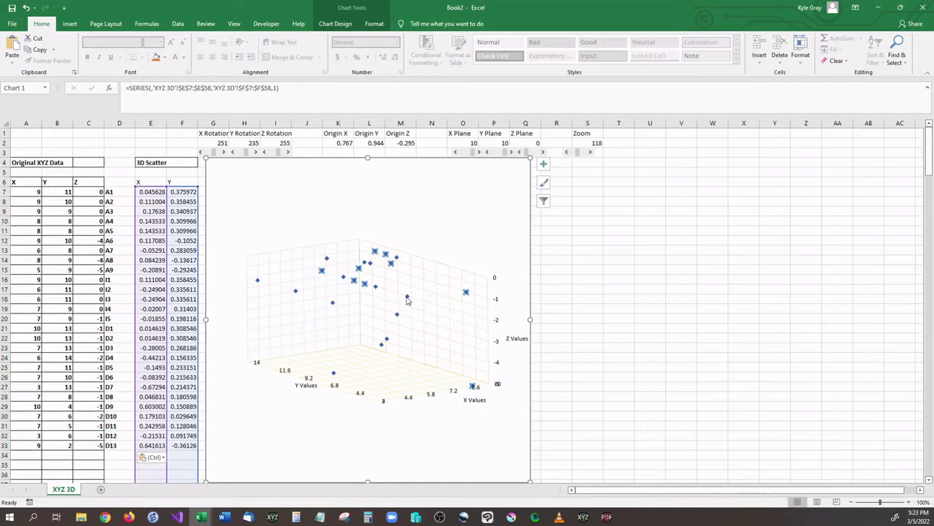
scroll(399, 304, down, 11)
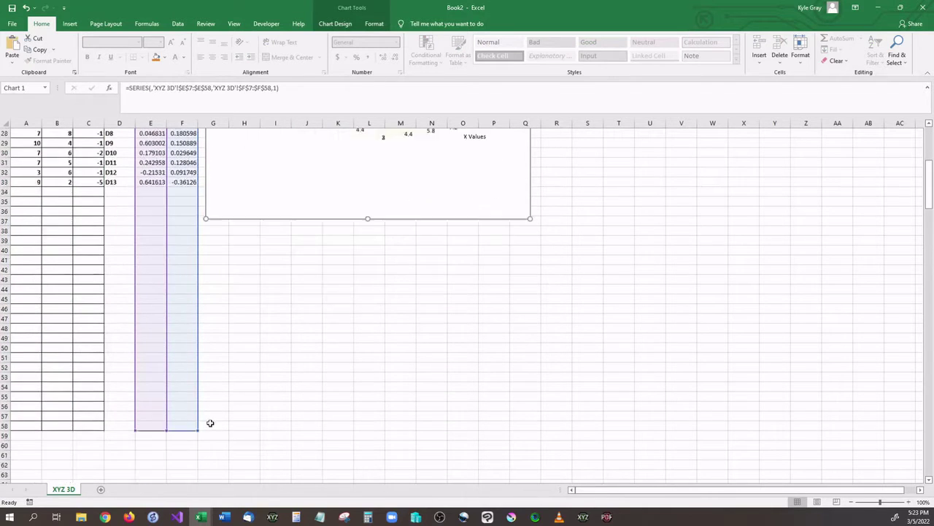
drag(198, 372, 197, 284)
drag(166, 372, 171, 203)
scroll(215, 357, down, 4)
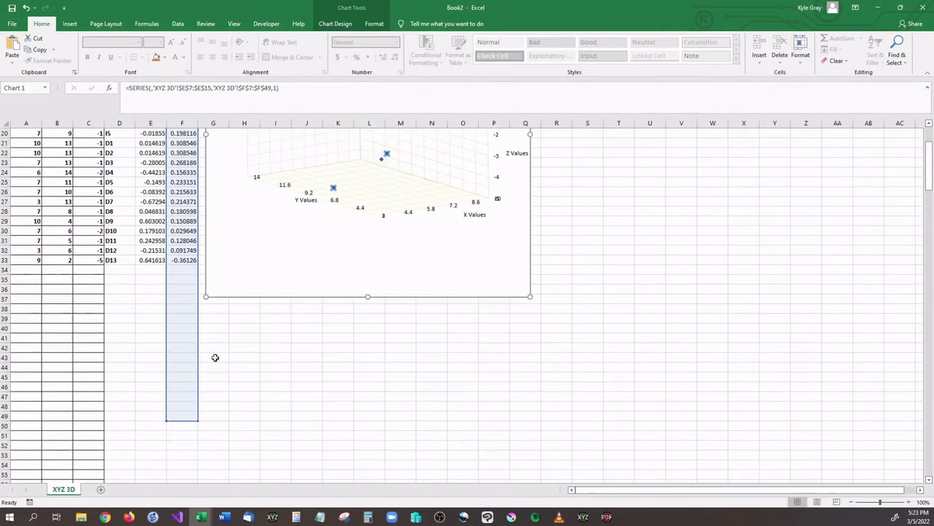
drag(194, 415, 197, 234)
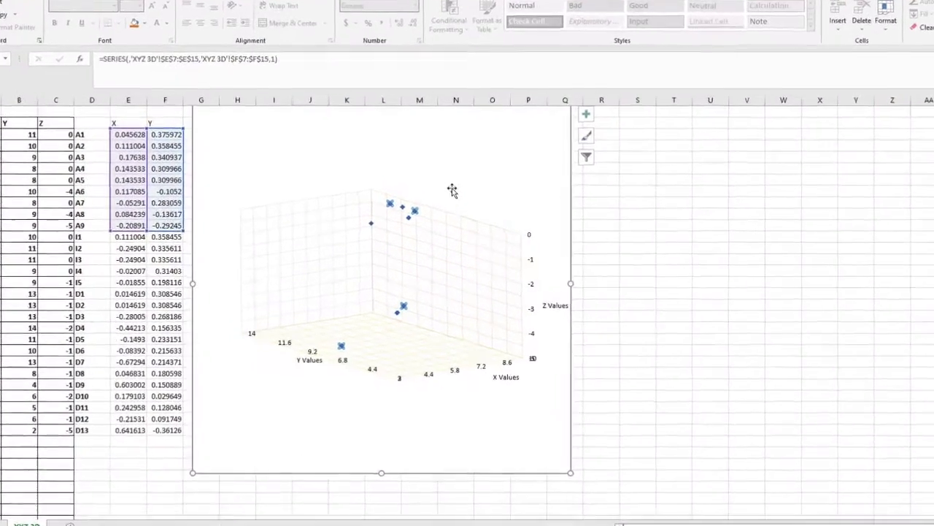
- Add a chart series named l with X values E16:E20 and Y values F16:F20
right_click(429, 199)
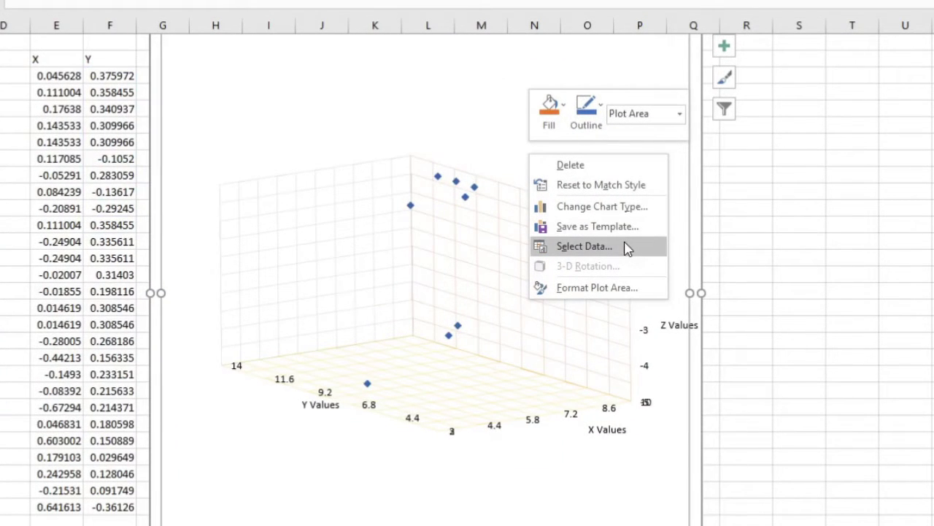
click(582, 249)
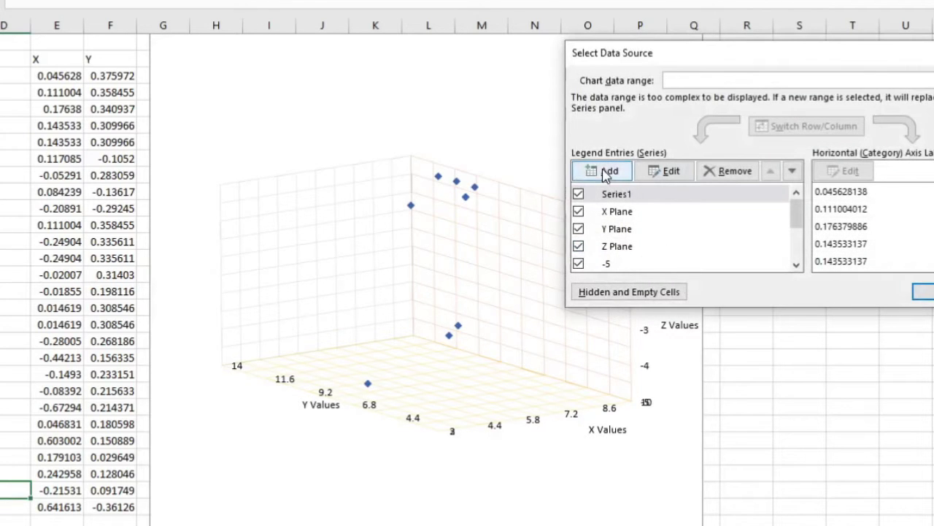
click(605, 173)
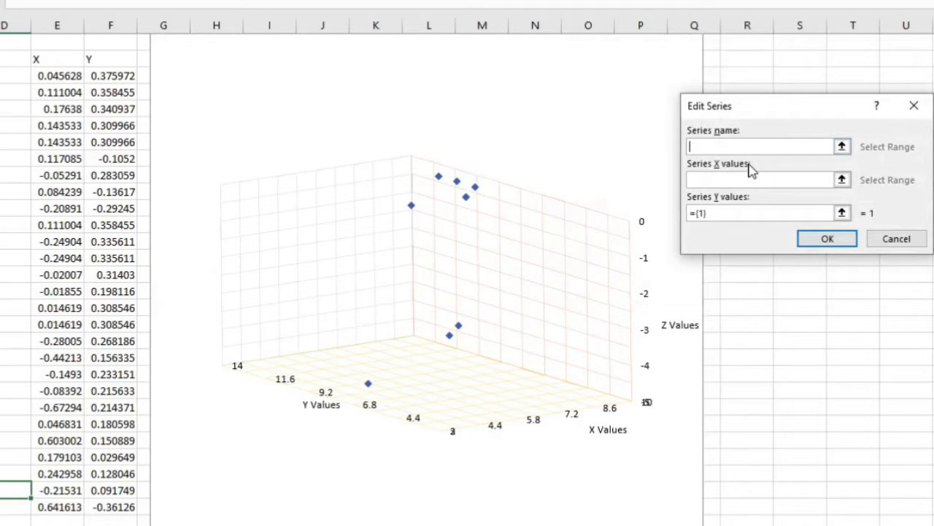
text(l)
click(795, 180)
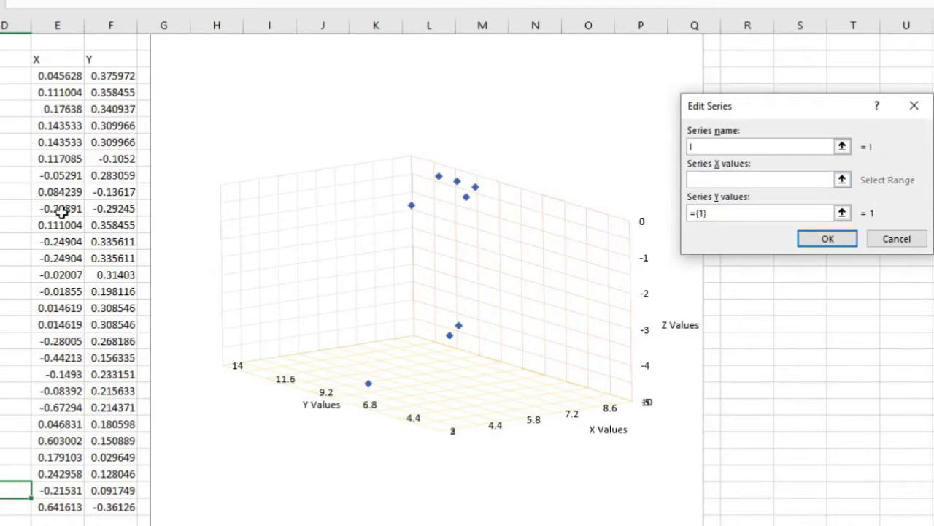
drag(64, 225, 62, 291)
drag(778, 216, 698, 212)
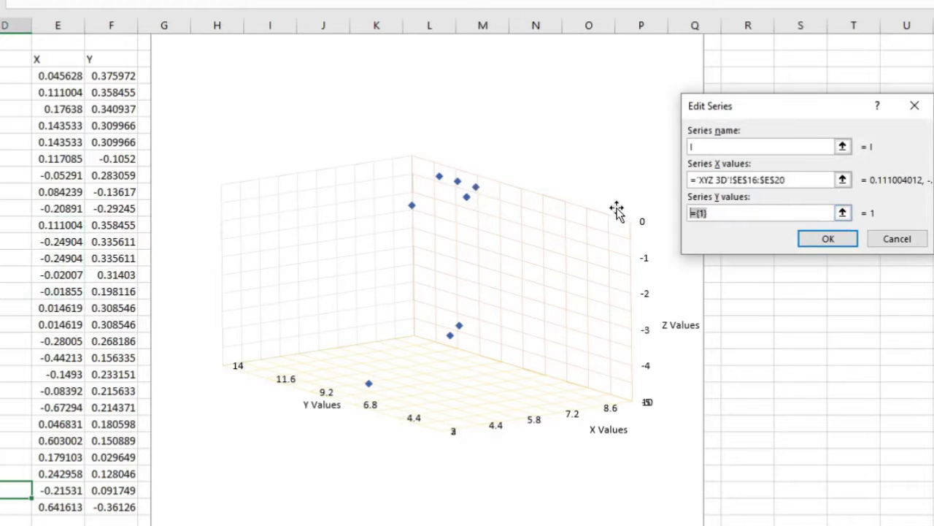
key(Delete)
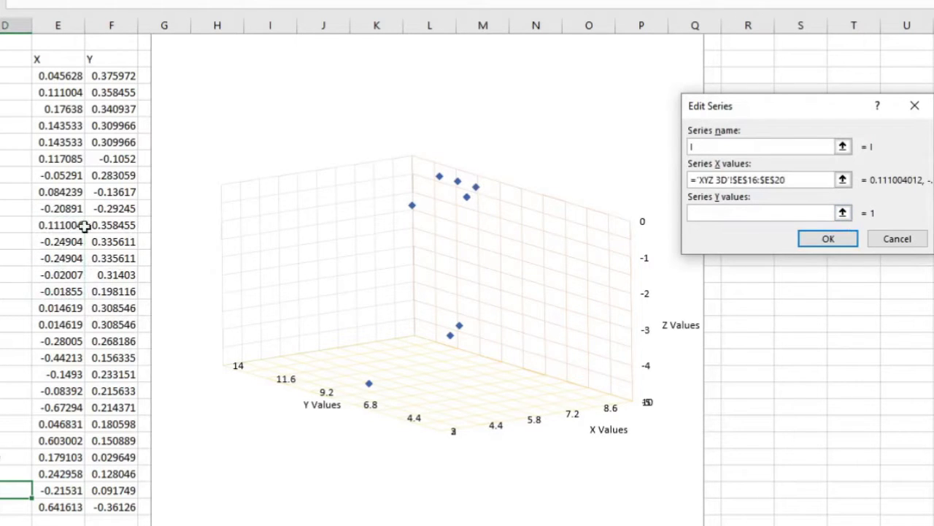
click(115, 227)
drag(115, 227, 119, 292)
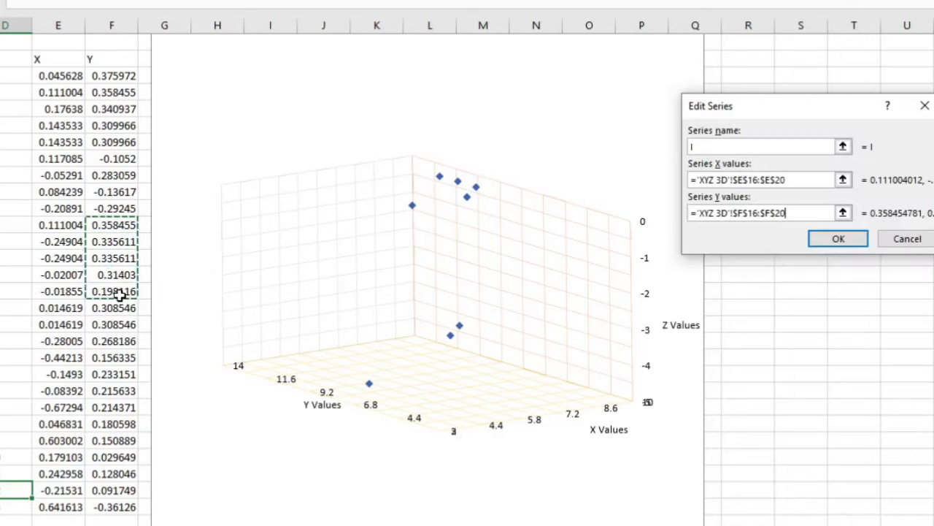
key(Return)
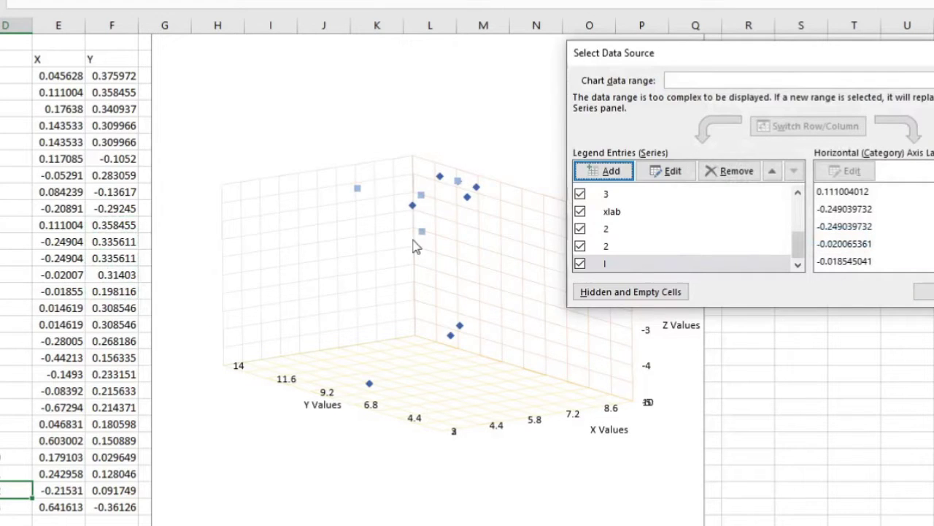
- Add series D with X values E21:E33 and Y values F21:F33, then apply
click(615, 172)
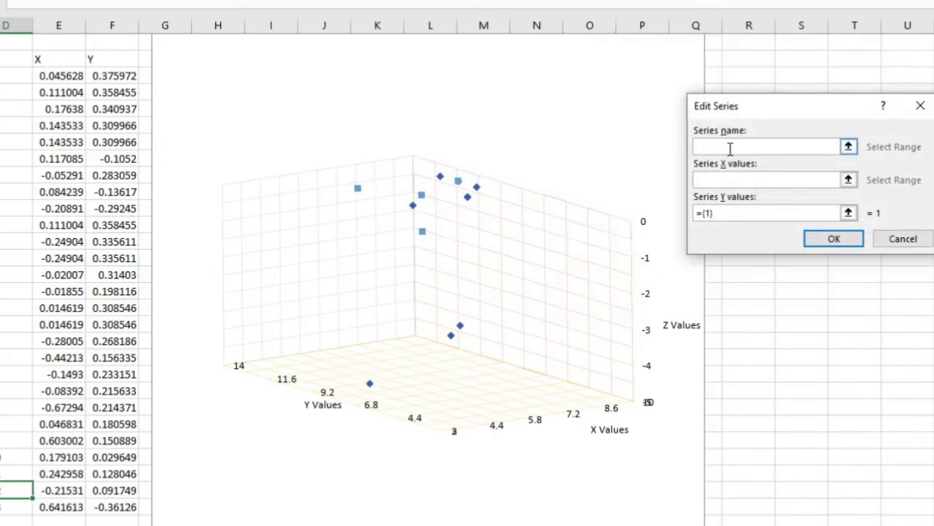
text(D)
key(Tab)
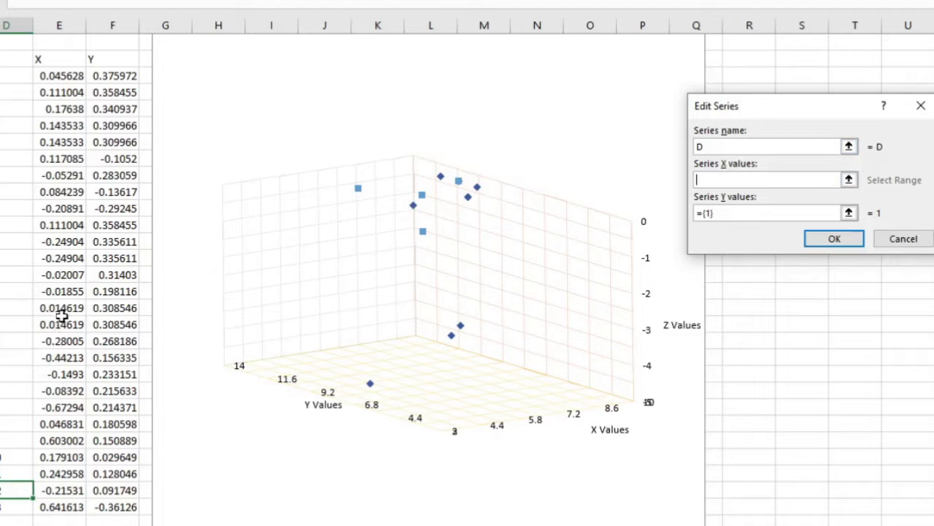
drag(59, 310, 62, 506)
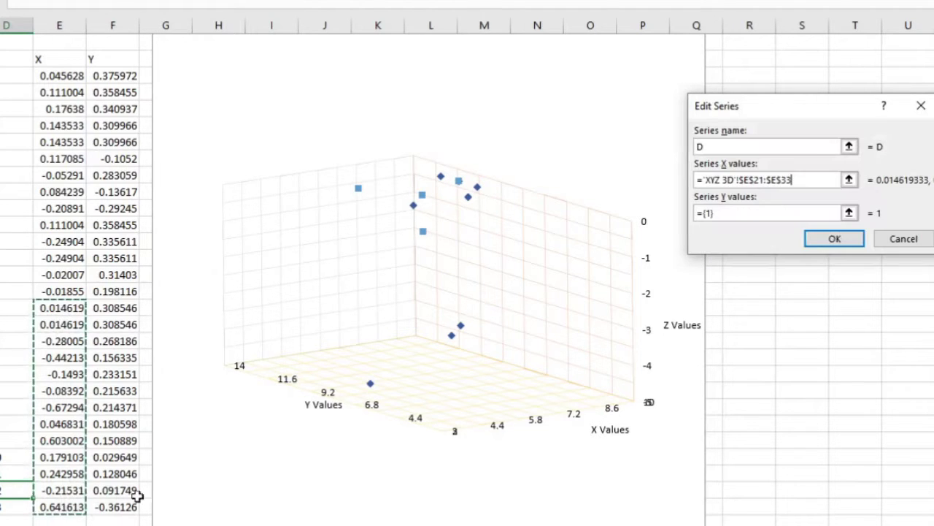
click(702, 212)
key(BackSpace)
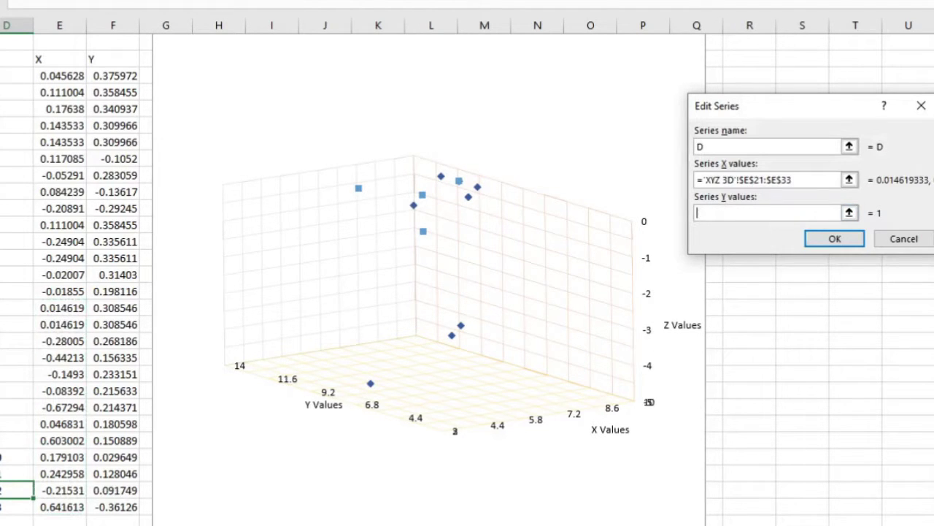
drag(113, 307, 108, 505)
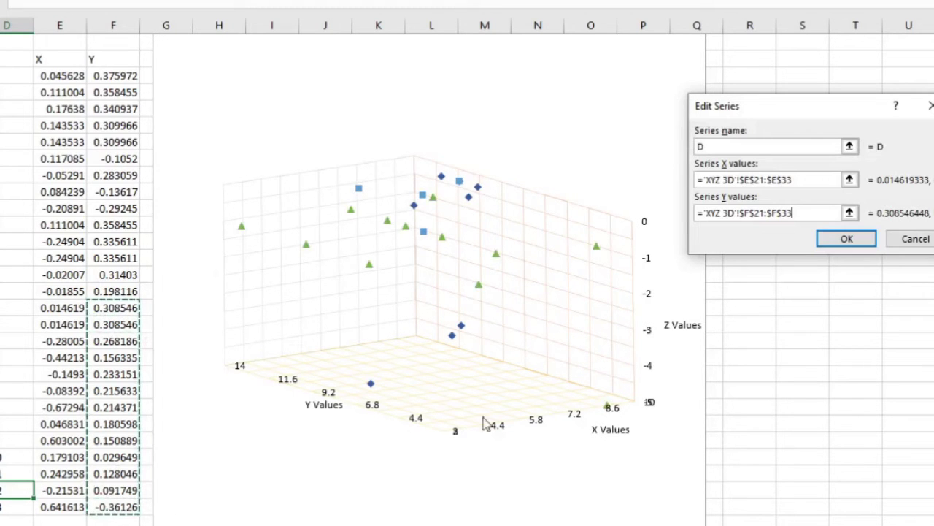
click(846, 241)
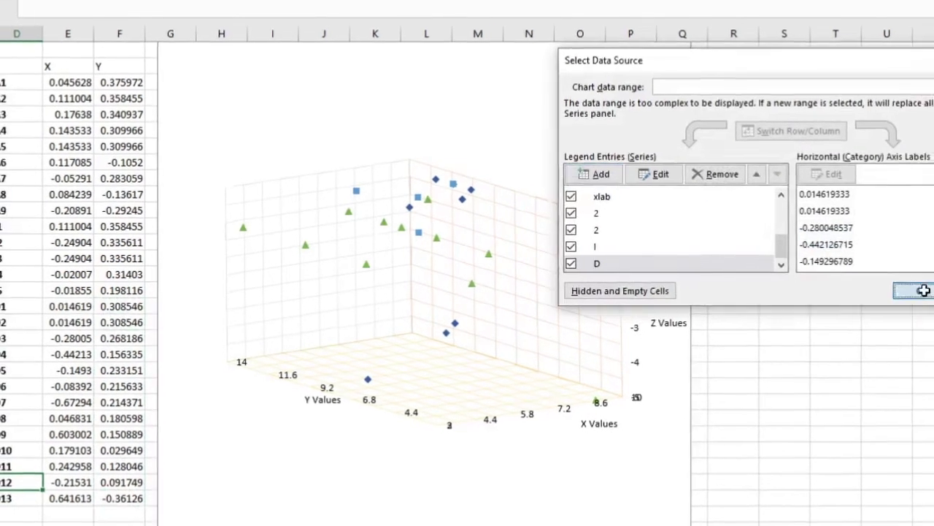
click(924, 291)
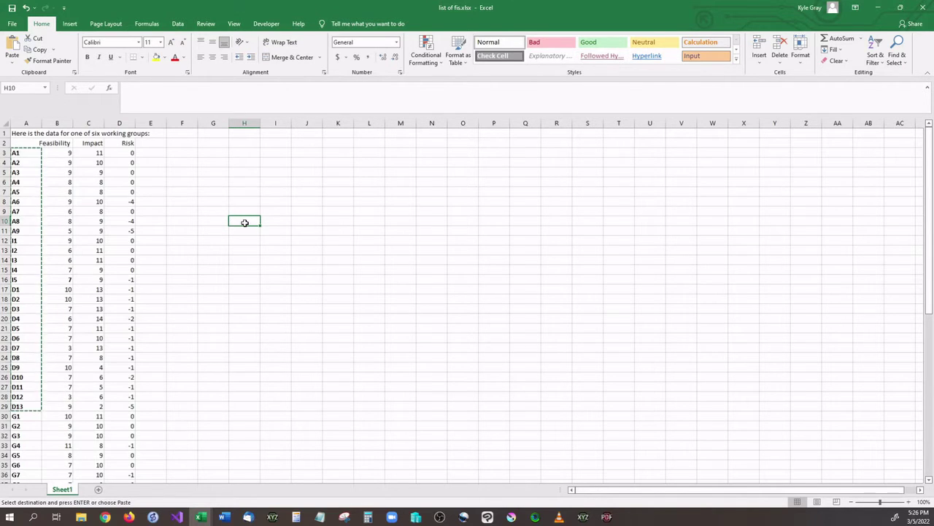
- Shade Feasibility B3:B29 yellow, Impact C3:C29 orange and Risk D3:D29 light blue
drag(62, 149, 126, 405)
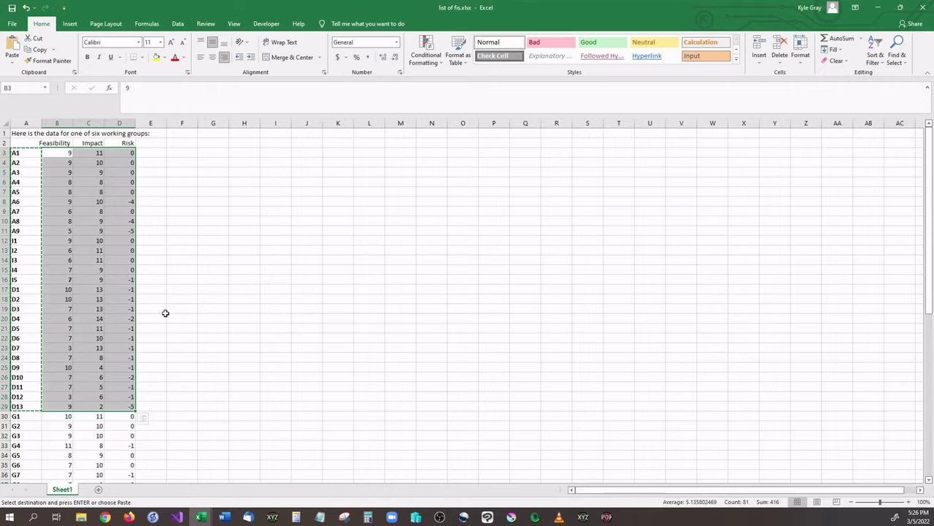
click(250, 324)
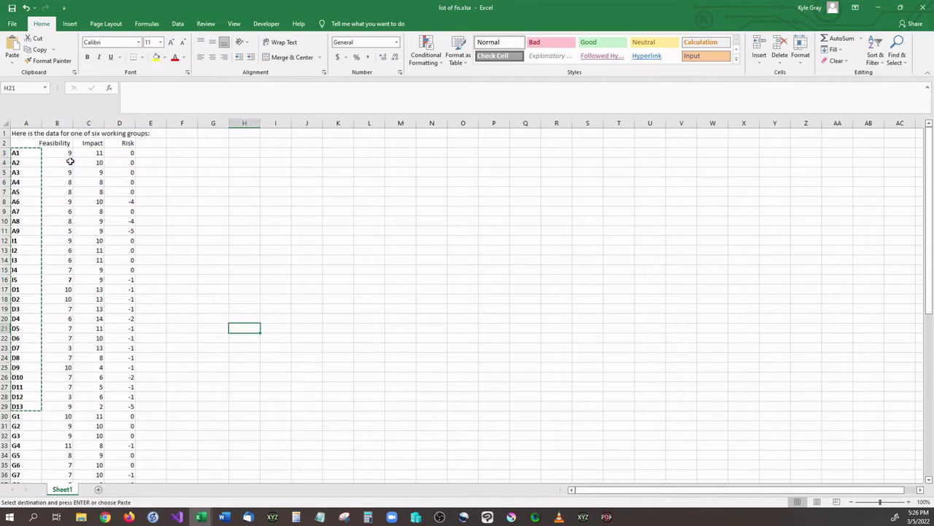
drag(70, 153, 71, 406)
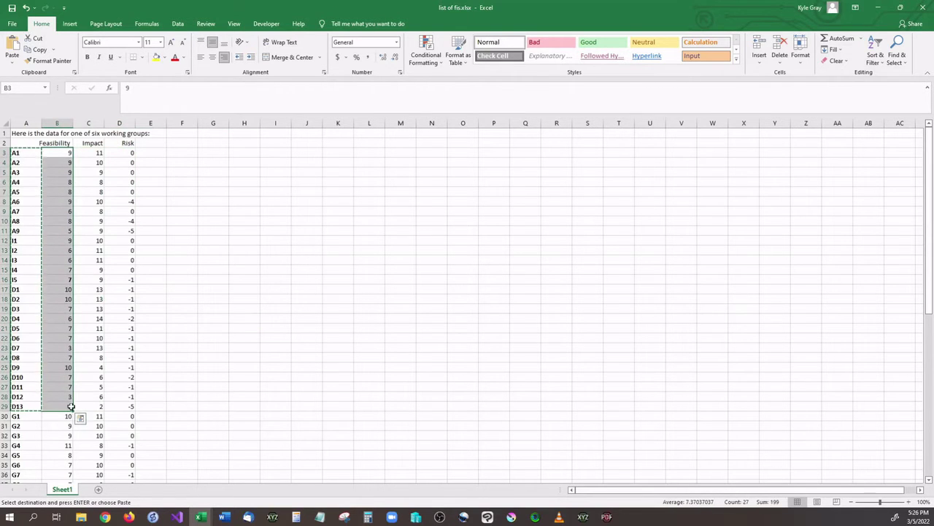
click(164, 61)
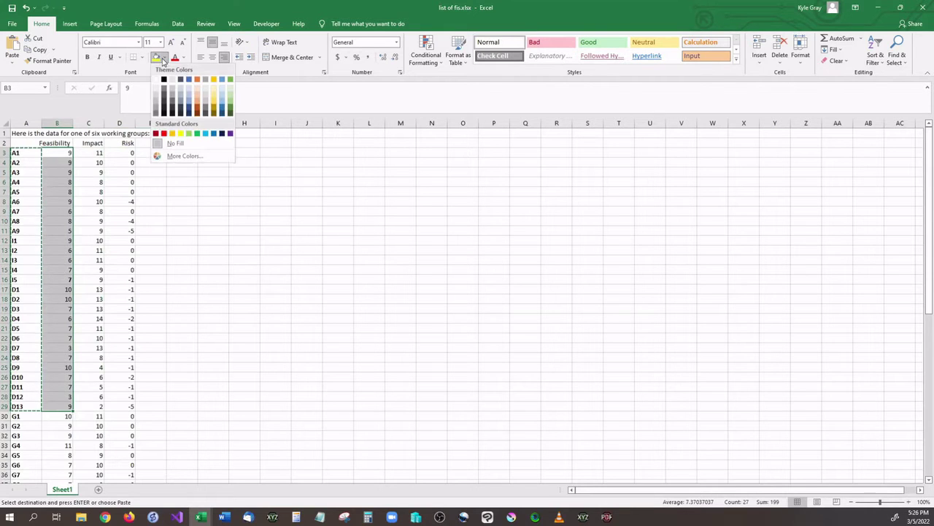
click(186, 129)
drag(92, 153, 99, 406)
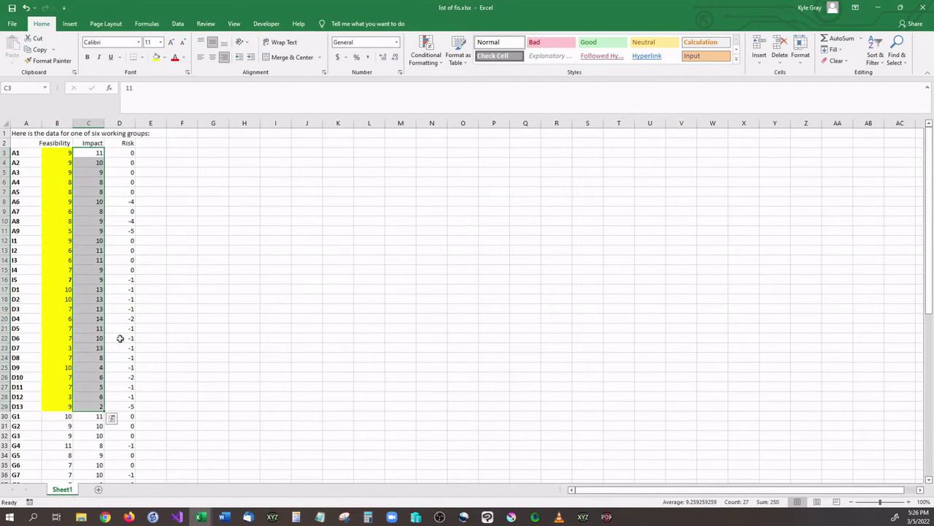
click(164, 60)
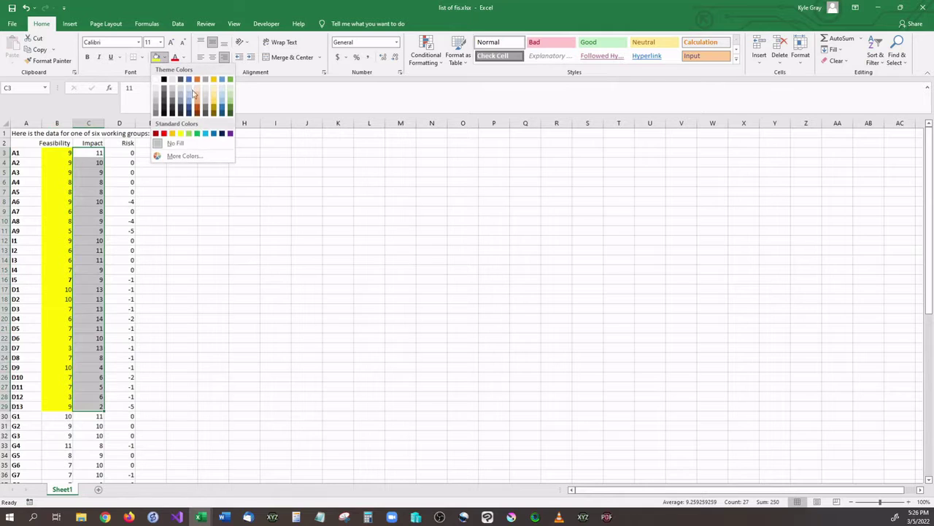
click(177, 130)
drag(129, 153, 120, 406)
click(165, 58)
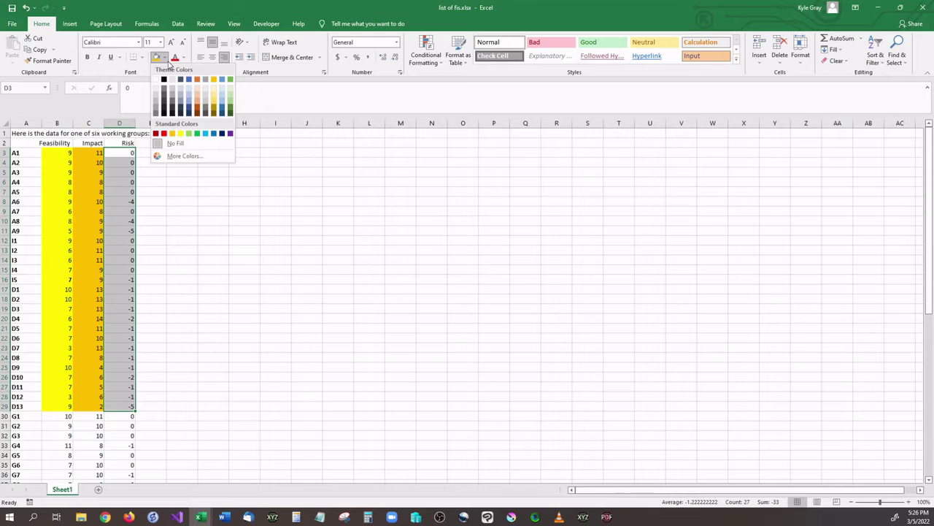
click(207, 139)
click(213, 220)
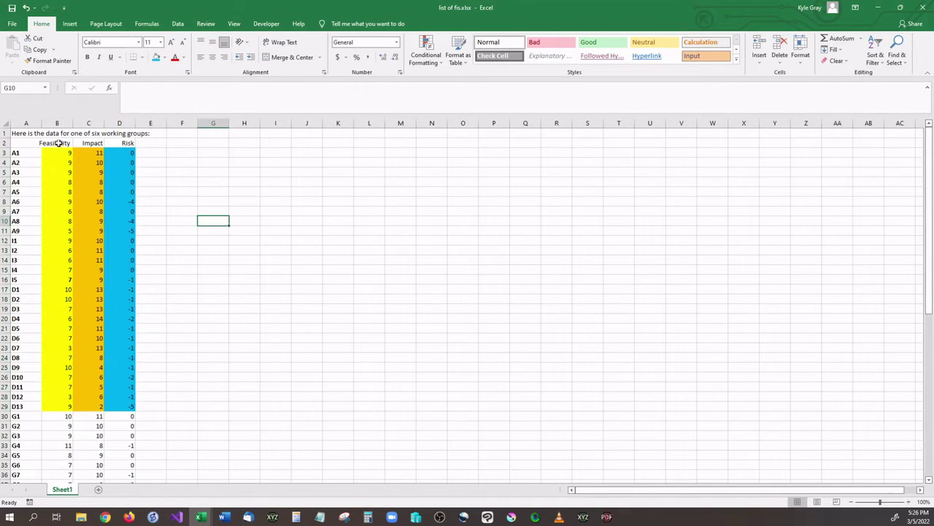
- Colour the grid: column H labels yellow, header row I2:S2 orange, body I3:S28 light blue
drag(239, 152, 243, 398)
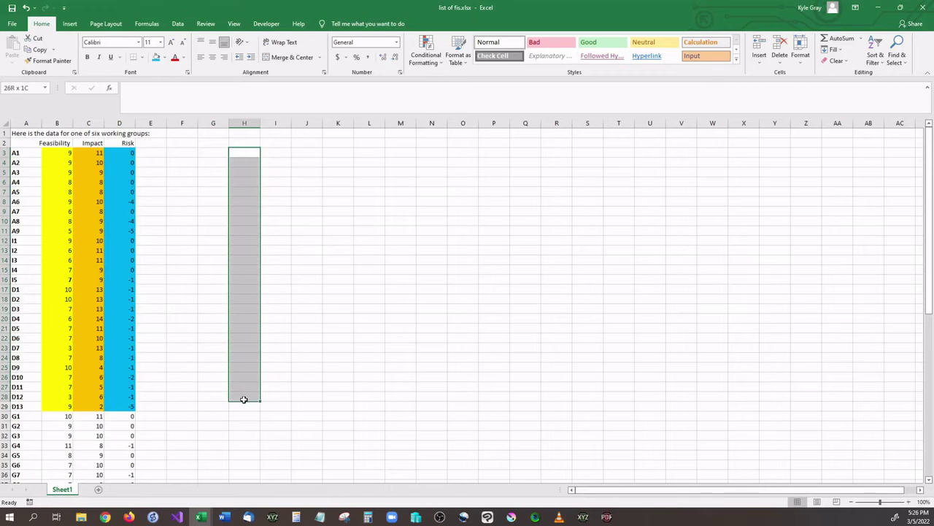
click(166, 63)
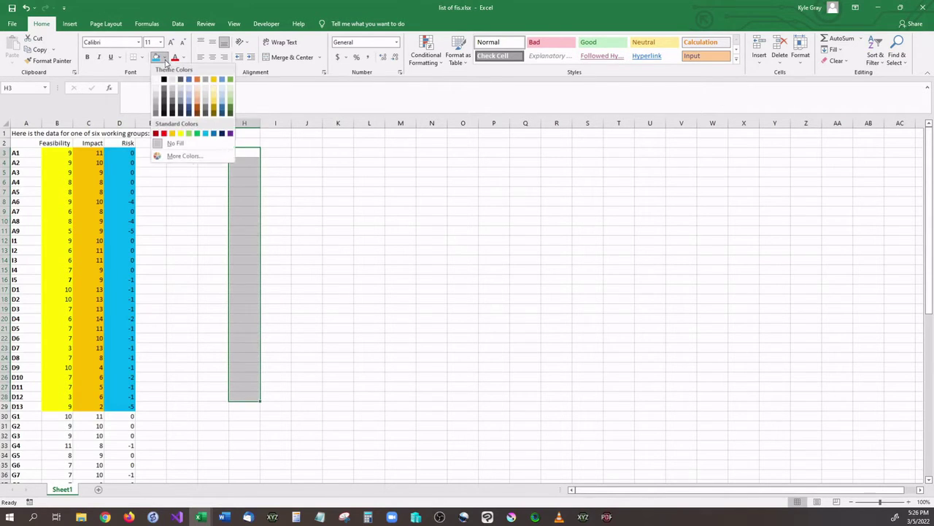
click(183, 133)
drag(287, 141, 579, 139)
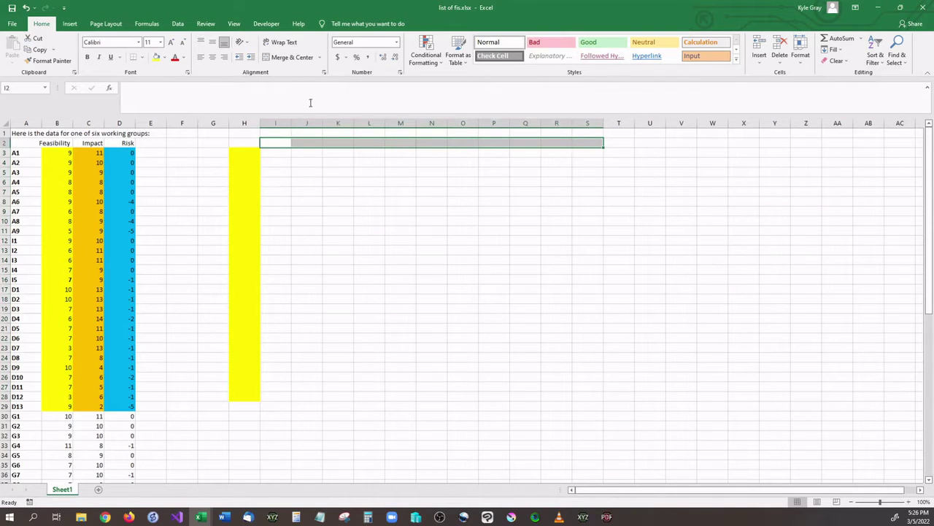
click(166, 58)
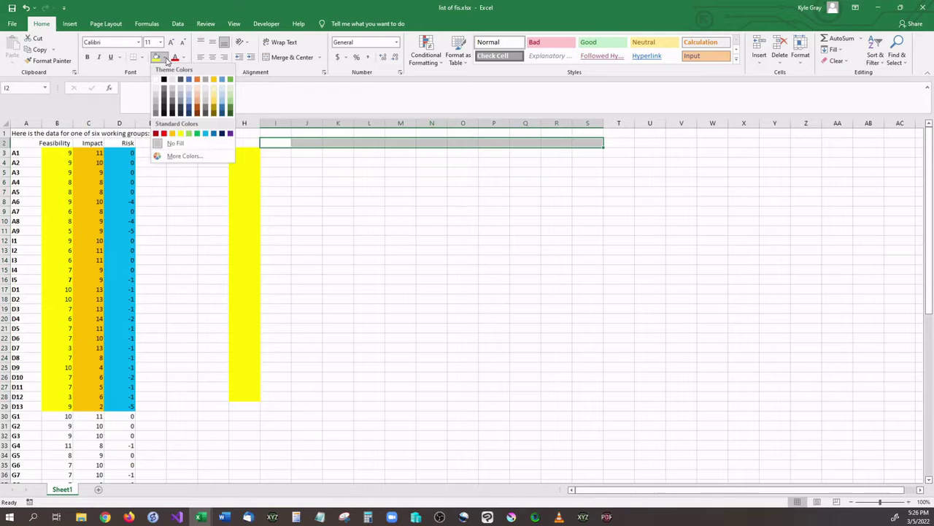
click(171, 134)
mouse_move(276, 152)
mouse_down()
mouse_move(573, 403)
mouse_move(577, 395)
mouse_move(246, 139)
mouse_move(284, 154)
mouse_up()
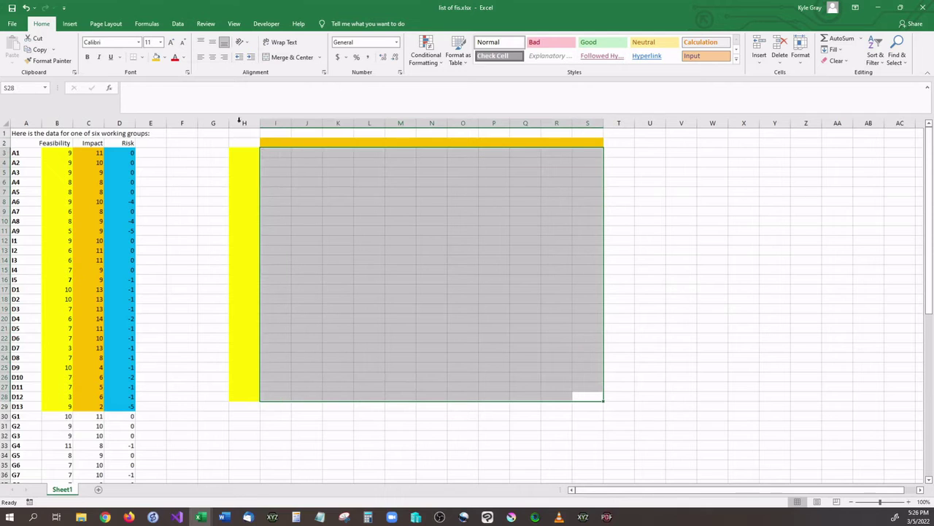
click(164, 57)
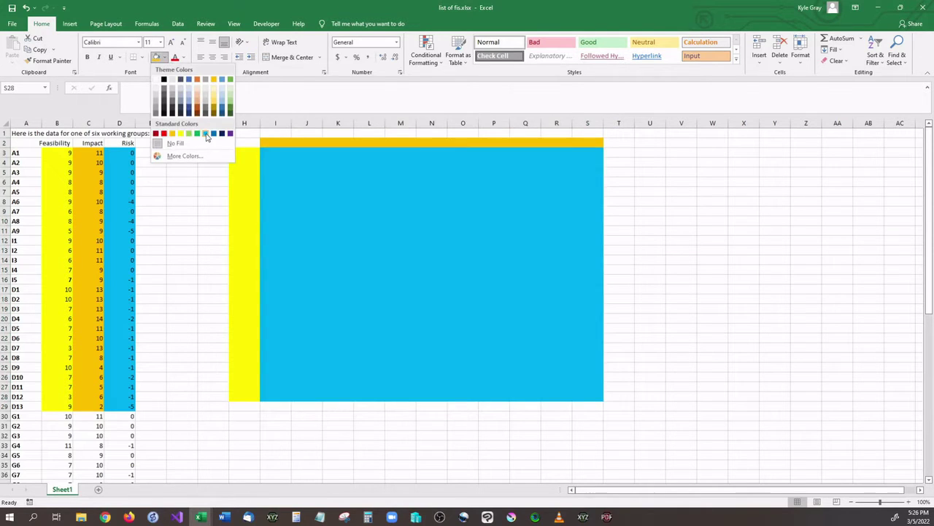
click(207, 136)
click(245, 152)
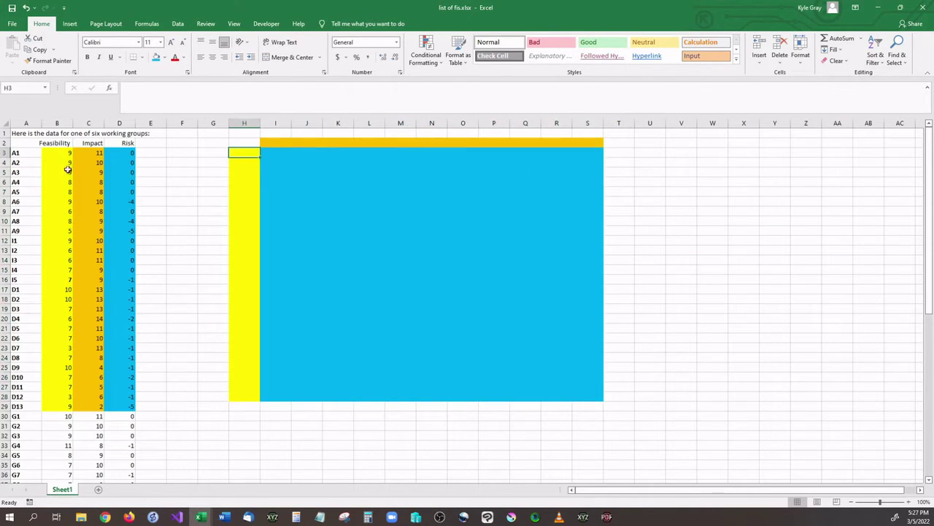
click(68, 249)
click(66, 231)
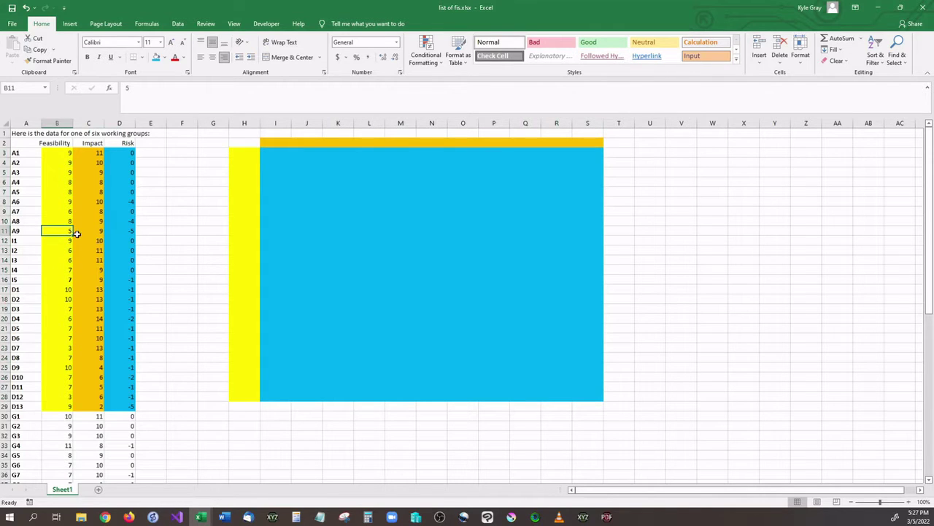
- Enter the Feasibility labels 5, 6, 7, 8, 9, 10 down H3:H8
click(247, 151)
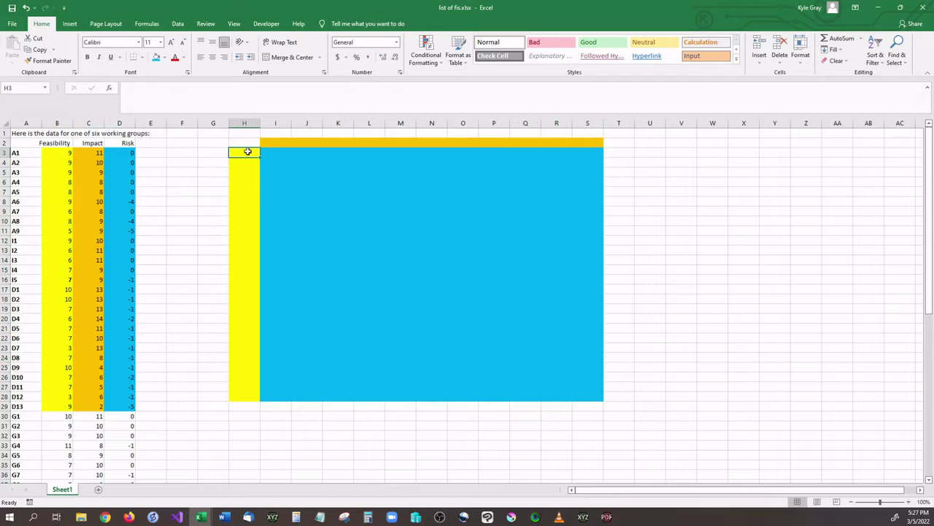
text(5)
key(Return)
text(6)
key(Return)
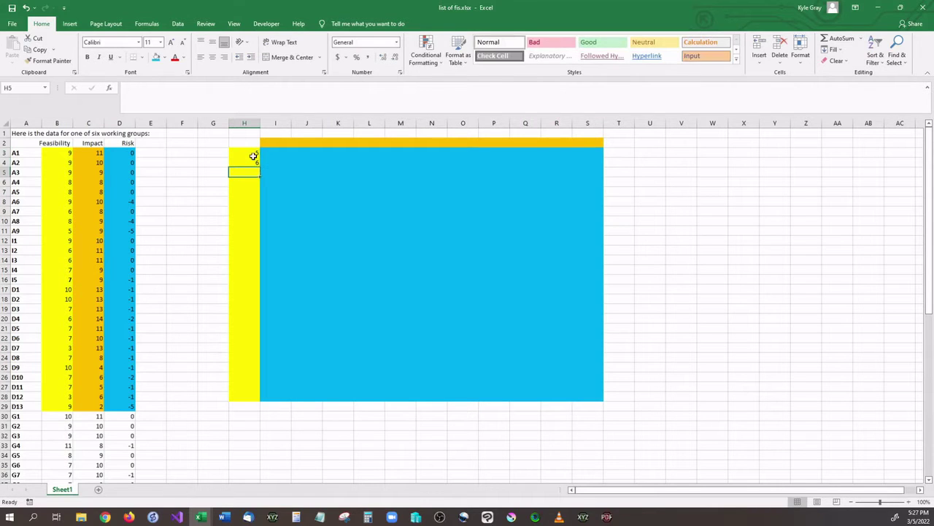
text(7)
key(Return)
text(8)
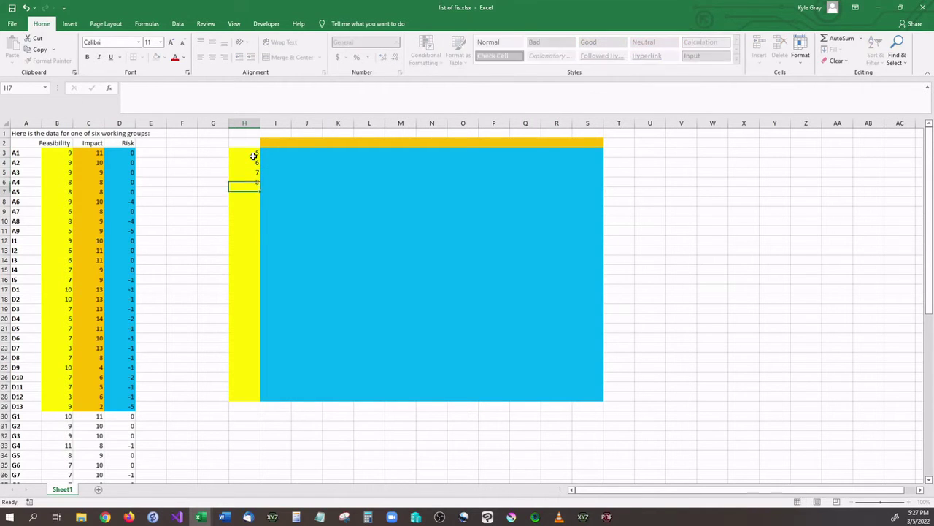
key(Return)
text(9)
key(Return)
text(10)
key(Return)
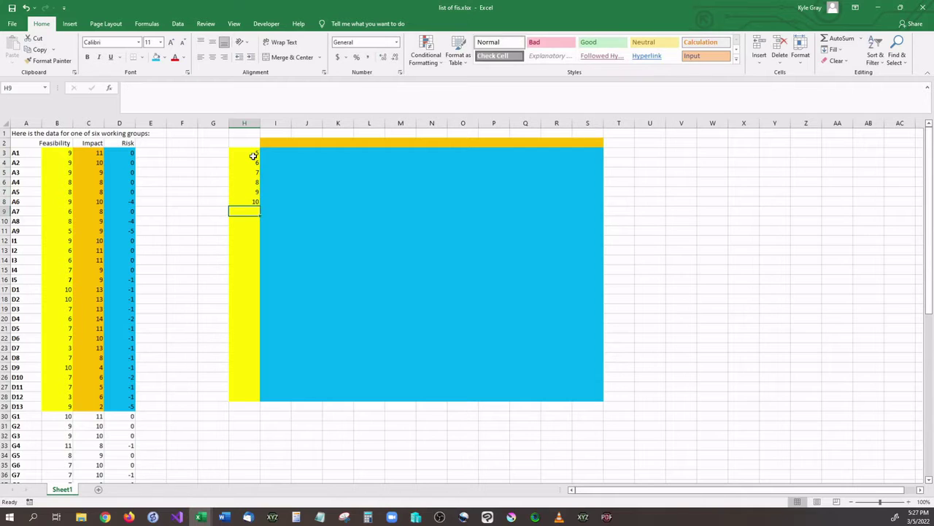
- Check the value ranges of the Feasibility and Impact columns against the new labels
drag(251, 153, 256, 201)
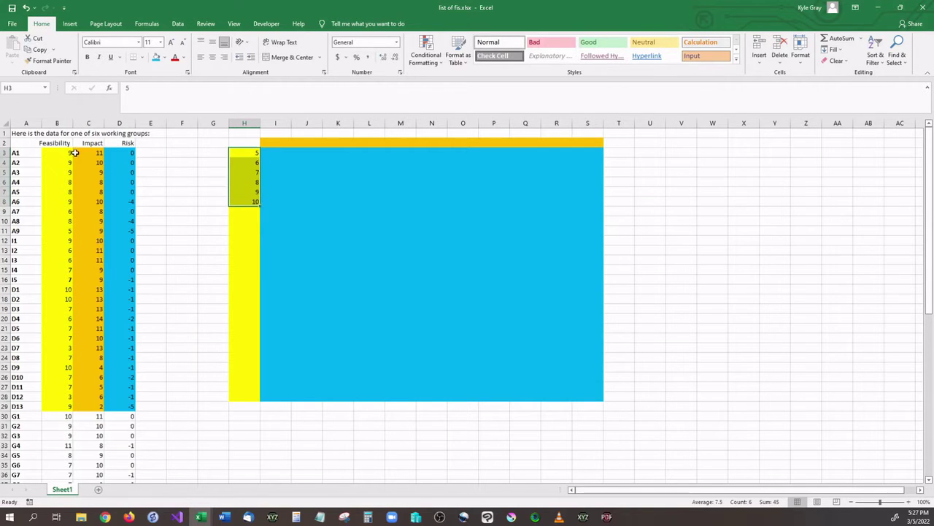
drag(75, 153, 70, 407)
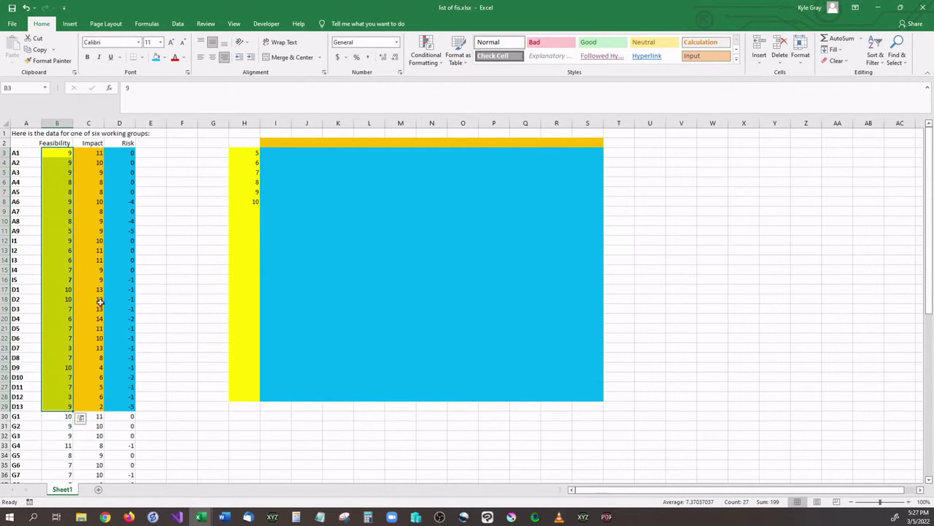
drag(96, 152, 97, 411)
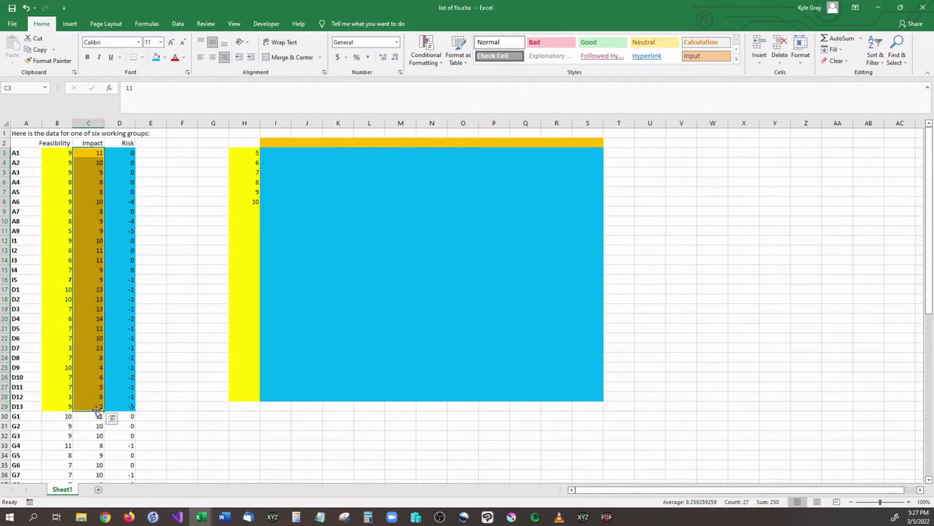
click(90, 348)
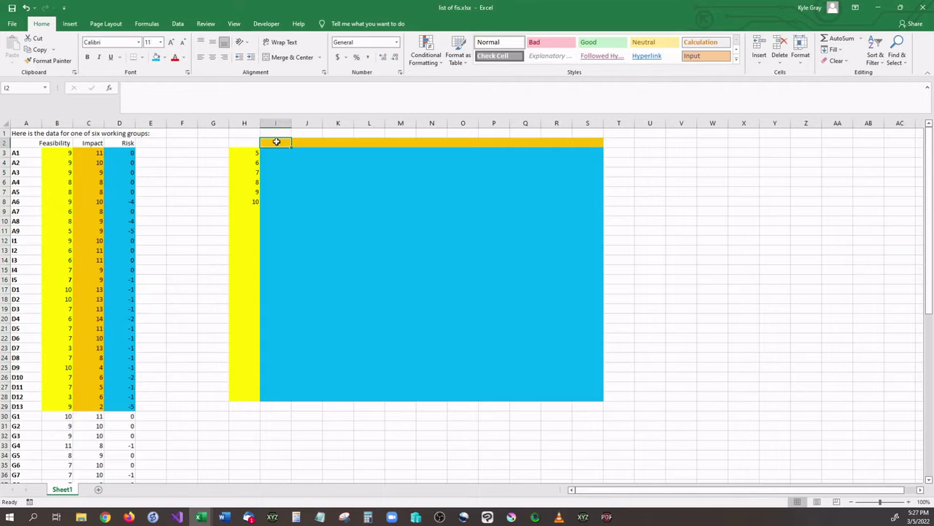
- Enter the Impact headers 2 through 13 across I2:T2
text(2)
key(Tab)
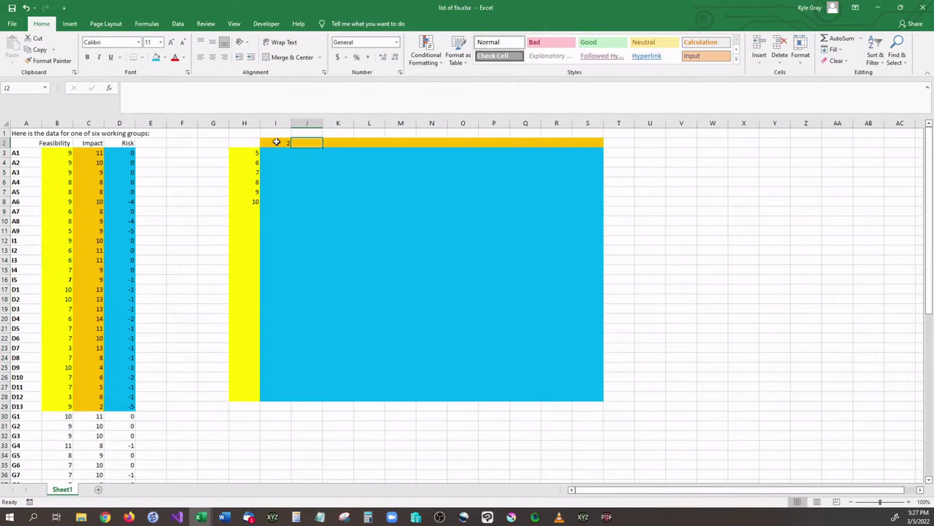
text(3)
key(Tab)
text(4)
key(Tab)
text(5	6	7	8	9	10)
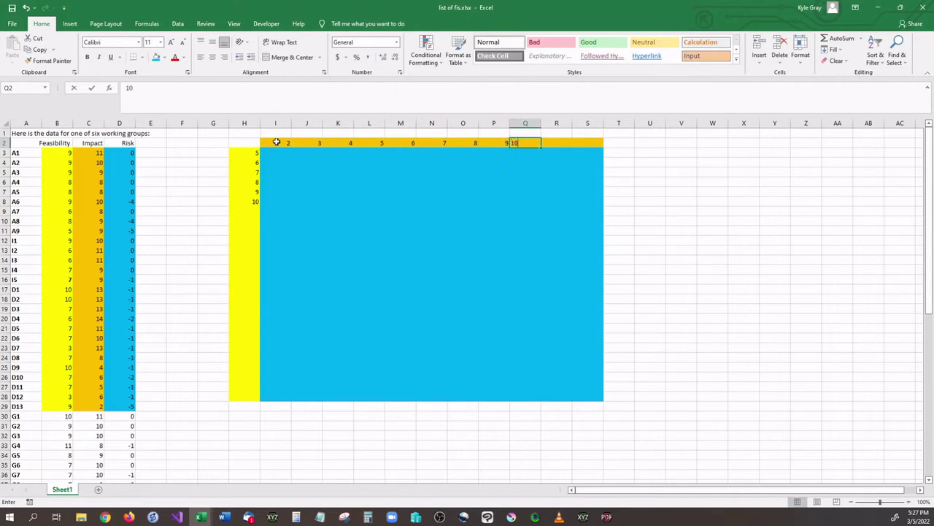
key(Tab)
text(11)
key(Tab)
text(12)
key(Tab)
text(1)
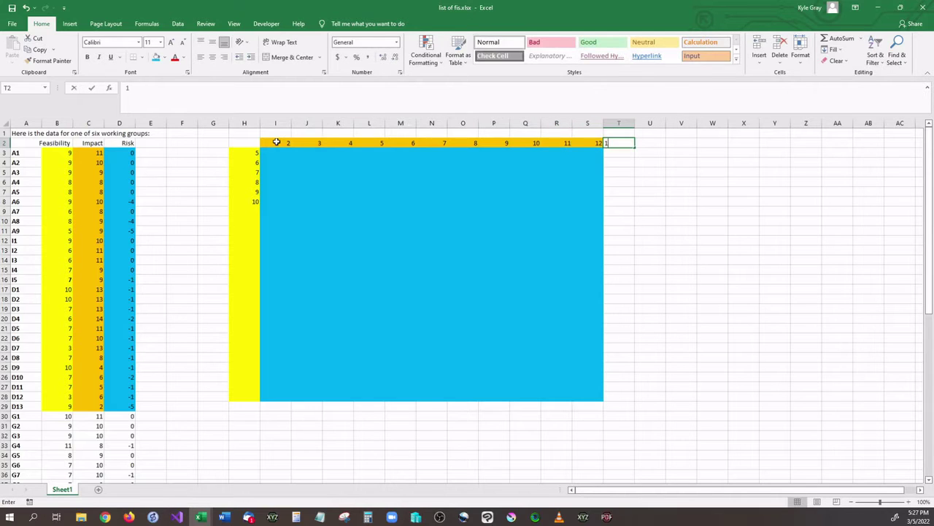
text(3)
key(Return)
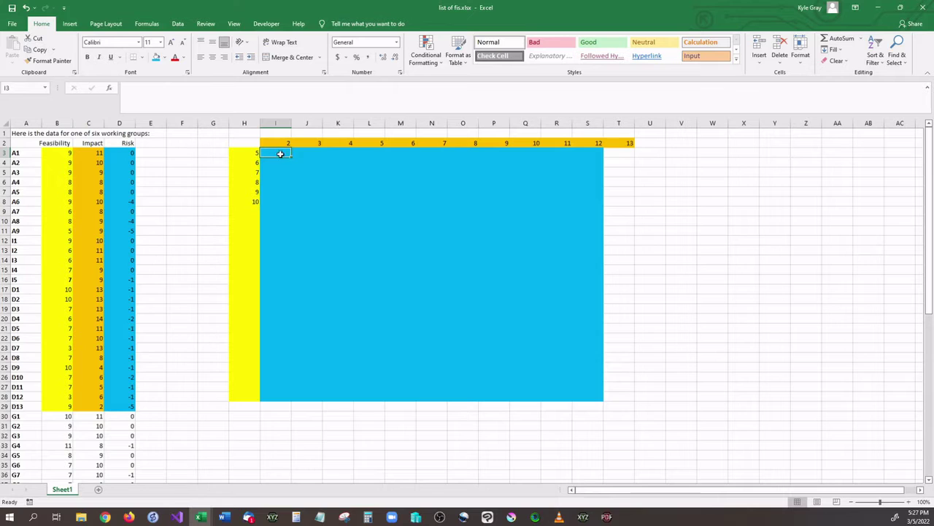
- Read the first data row's Feasibility, Impact and Risk values and enter Risk 0 in grid cell R7
drag(280, 154, 617, 199)
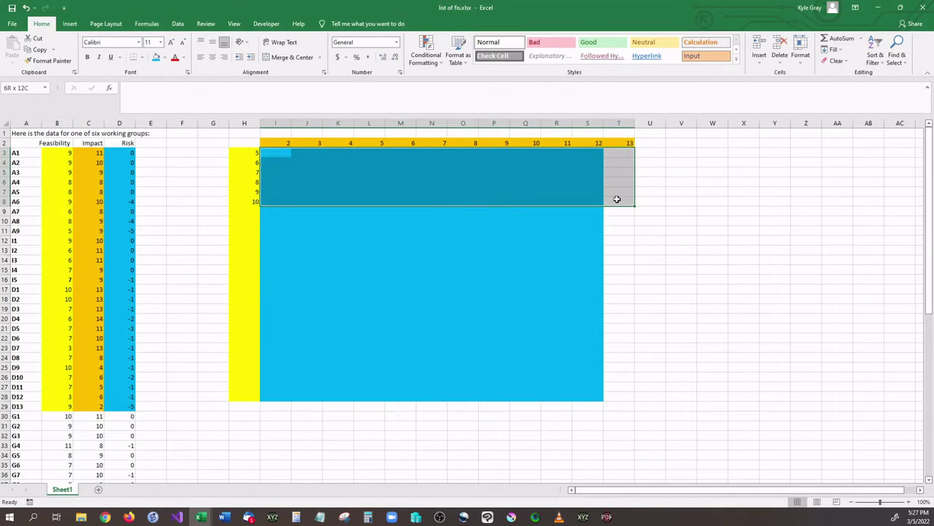
click(117, 155)
click(66, 154)
click(101, 153)
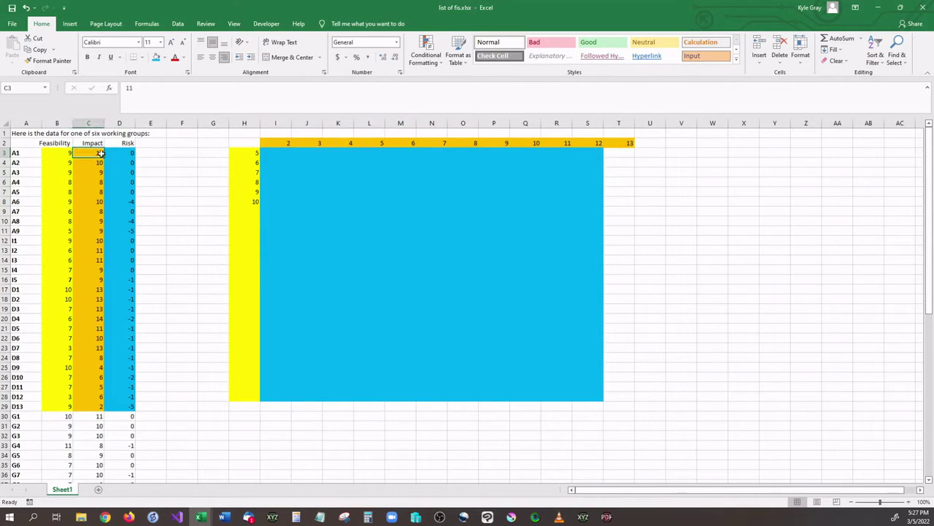
drag(129, 153, 93, 153)
click(132, 154)
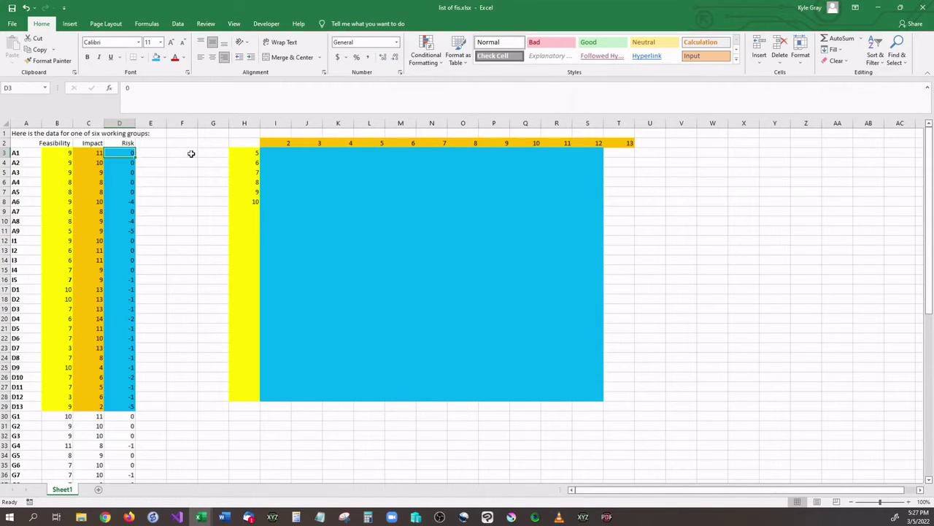
click(566, 152)
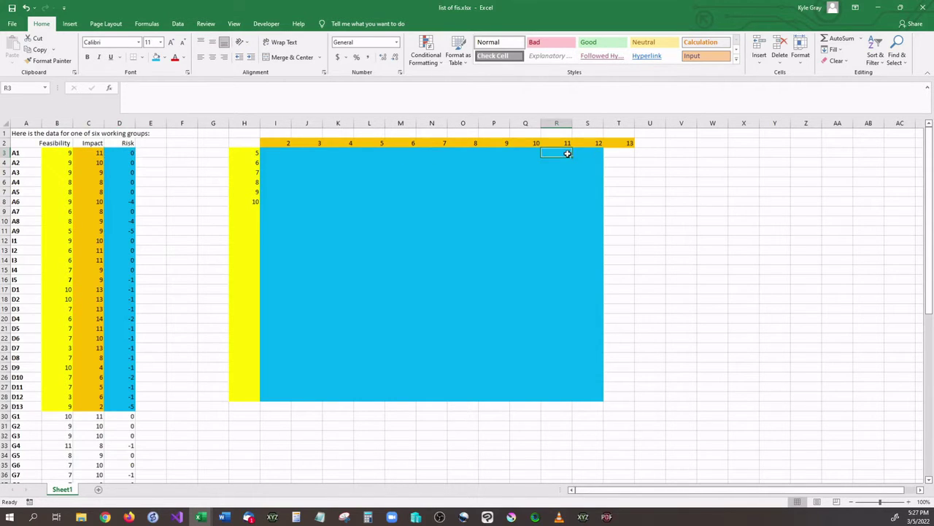
key(Down)
key(Down)
key(Down)
key(Down)
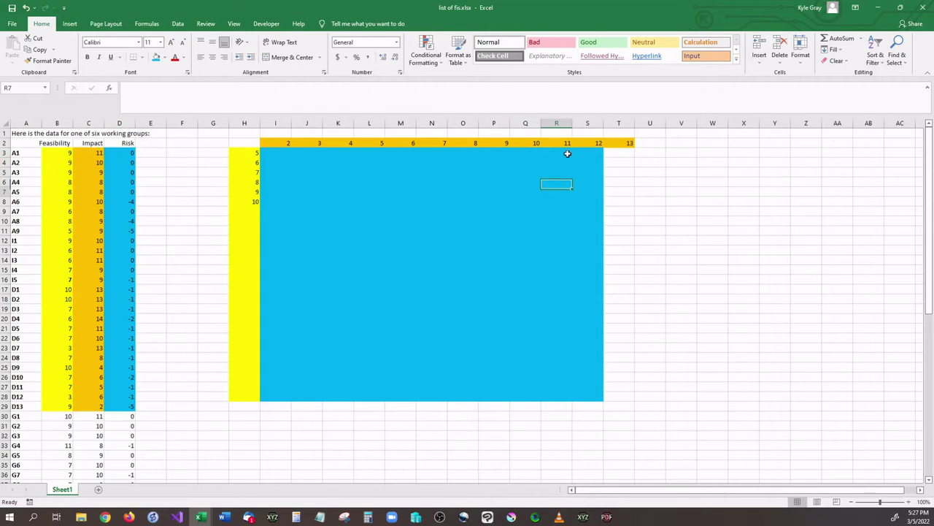
text(0)
key(Return)
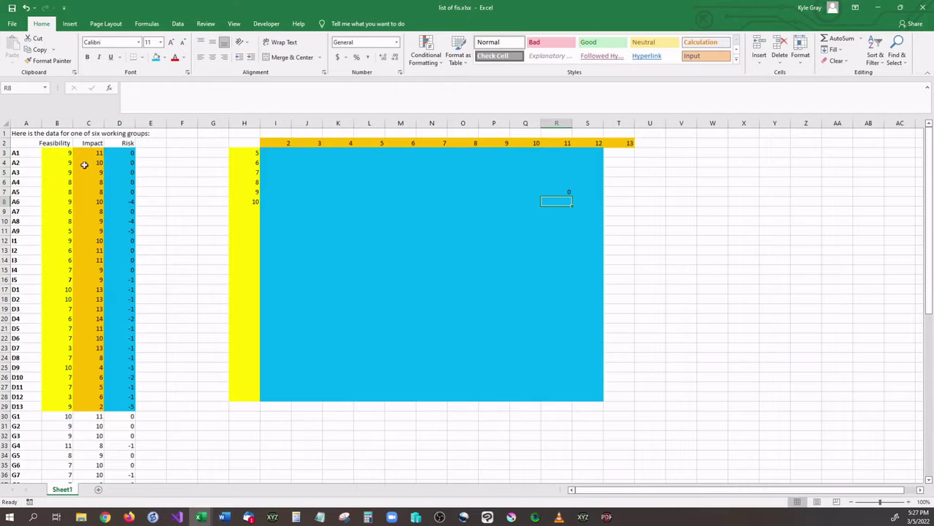
- Fill zero risk across the row labelled 9 and place the -4 Risk value from D8 into the grid
click(540, 191)
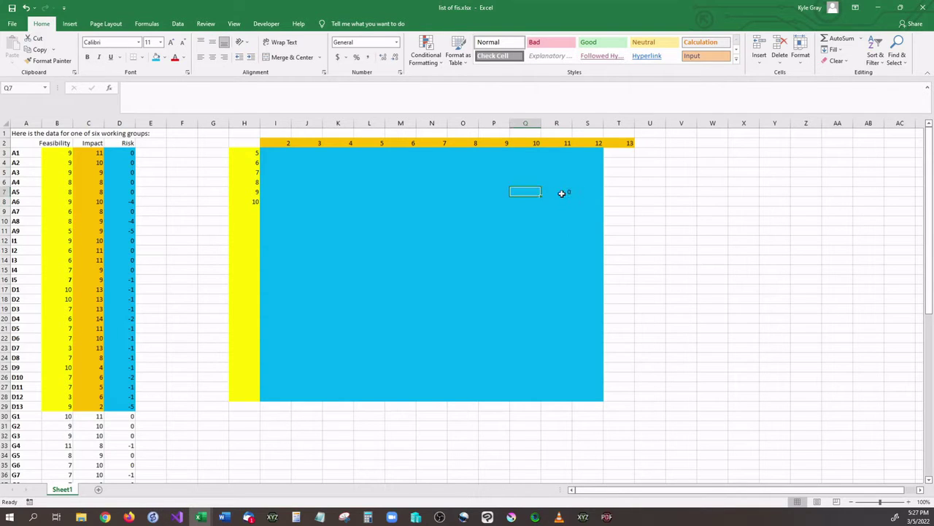
drag(271, 192, 559, 196)
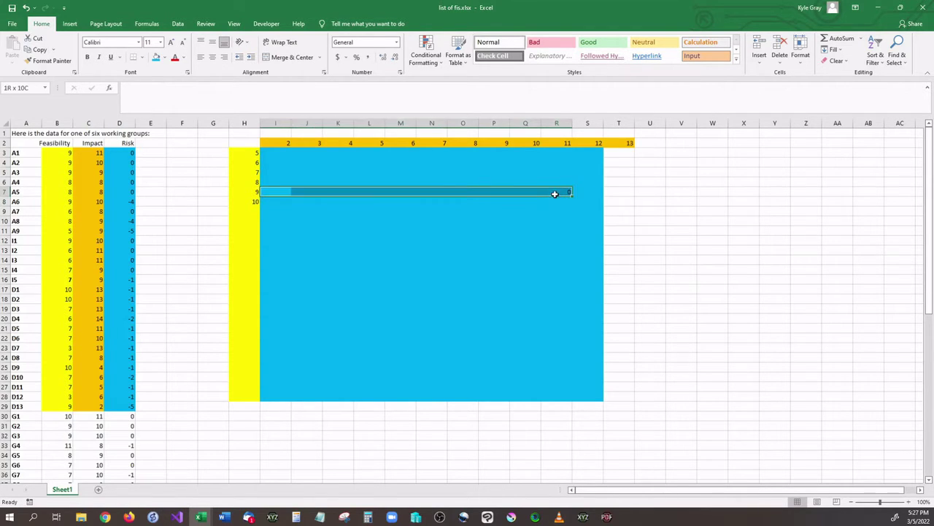
drag(65, 163, 122, 201)
click(130, 202)
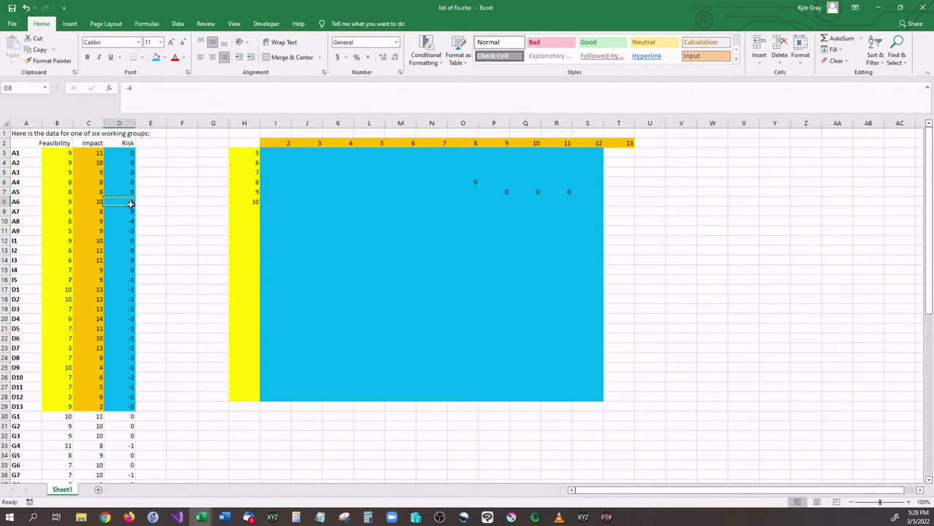
drag(74, 202, 506, 202)
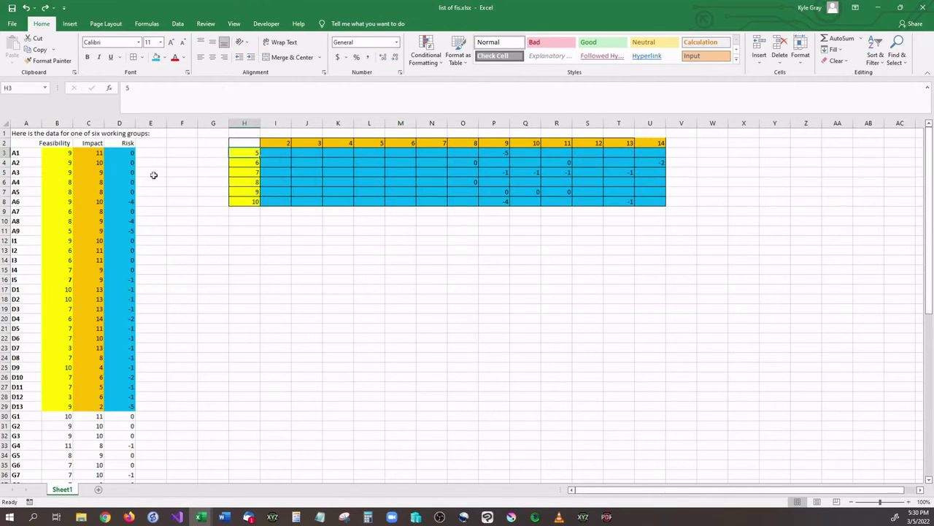
- Insert a 3-D Surface chart from the risk grid H2:U10 with headers and right-click its plot area
click(163, 57)
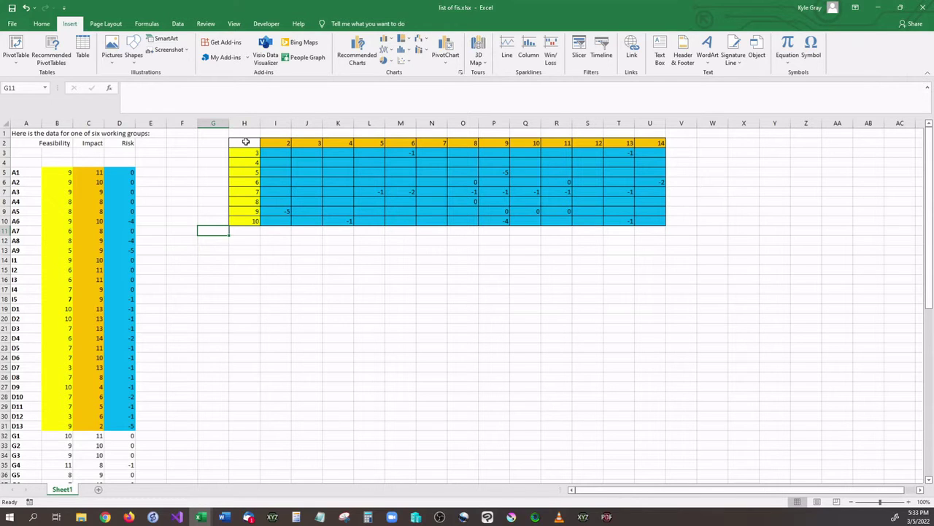
drag(246, 142, 652, 221)
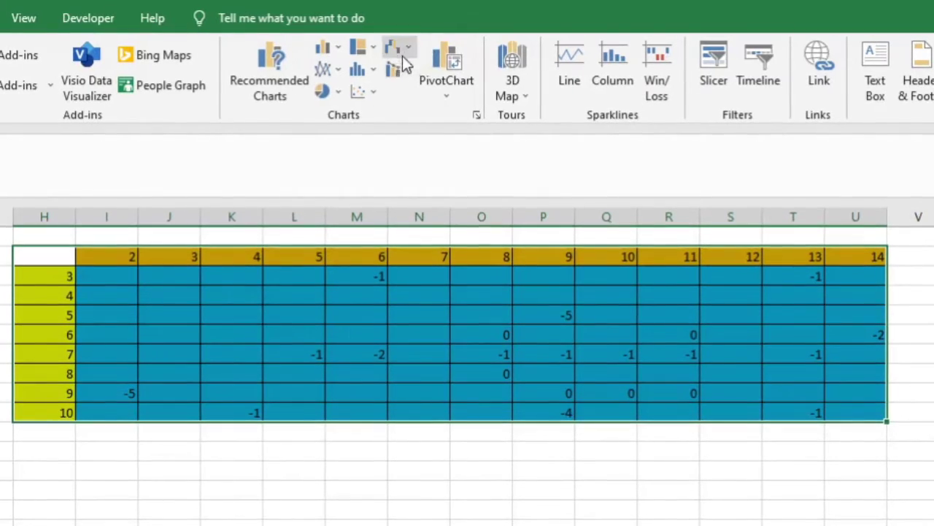
click(407, 50)
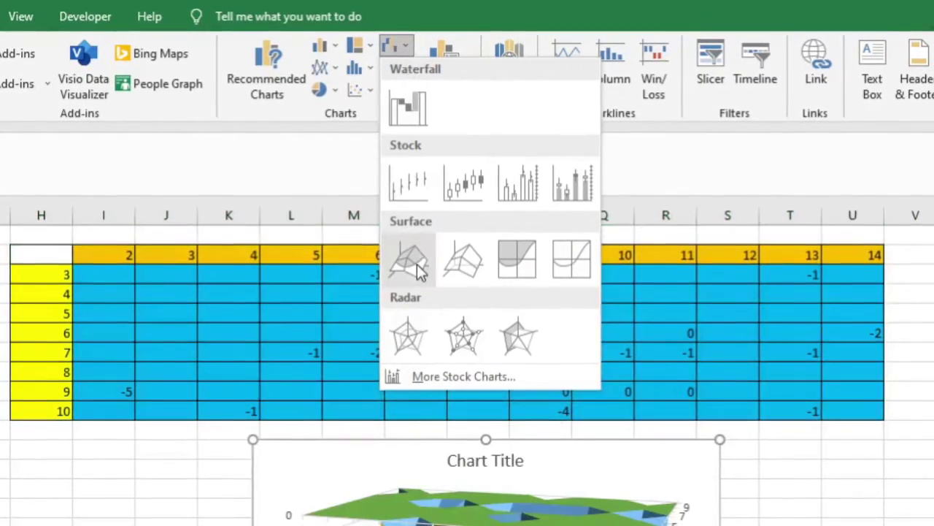
click(409, 260)
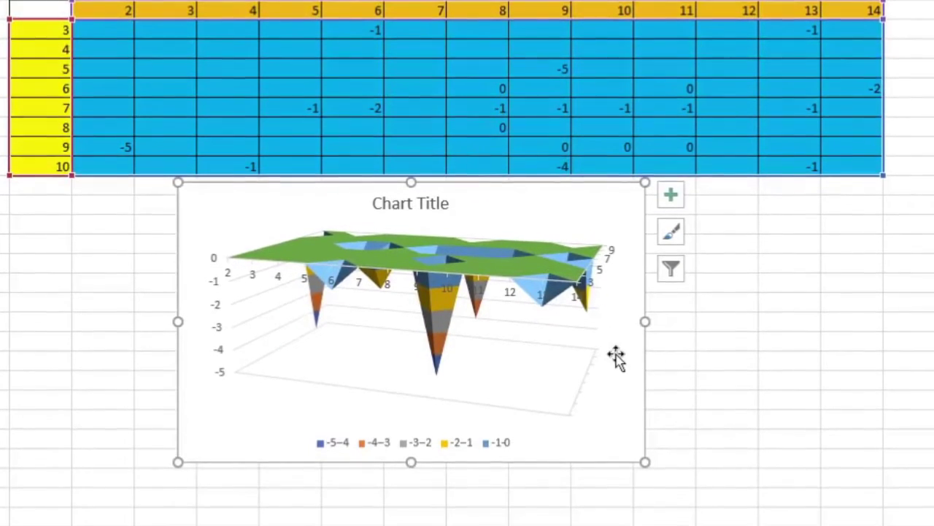
right_click(618, 357)
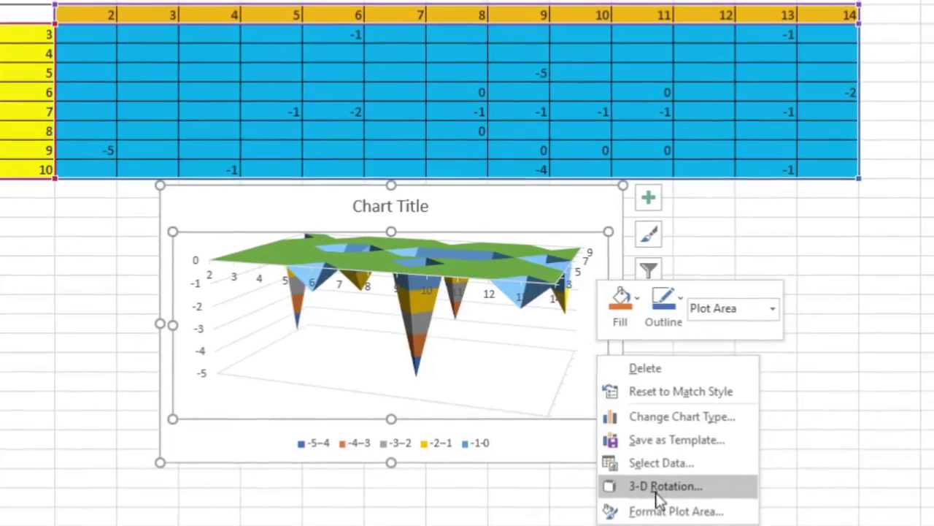
click(642, 489)
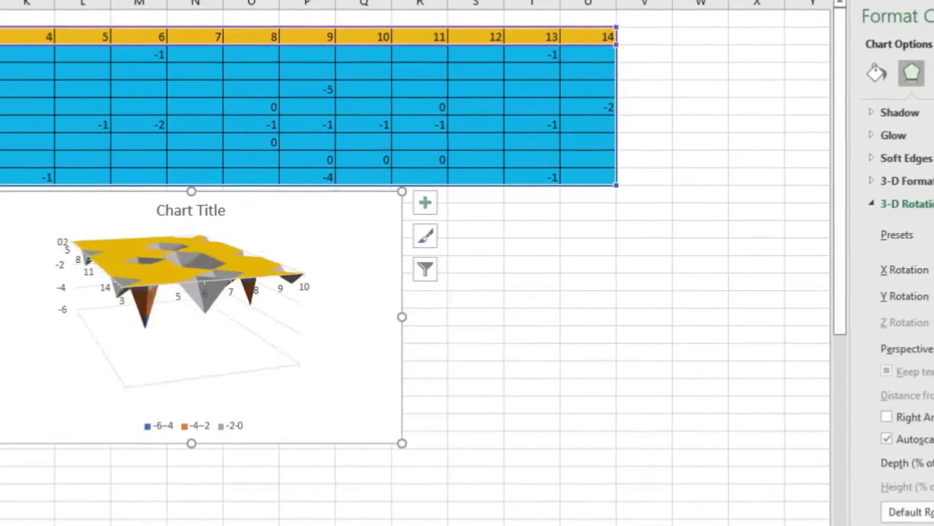
click(928, 268)
click(928, 268)
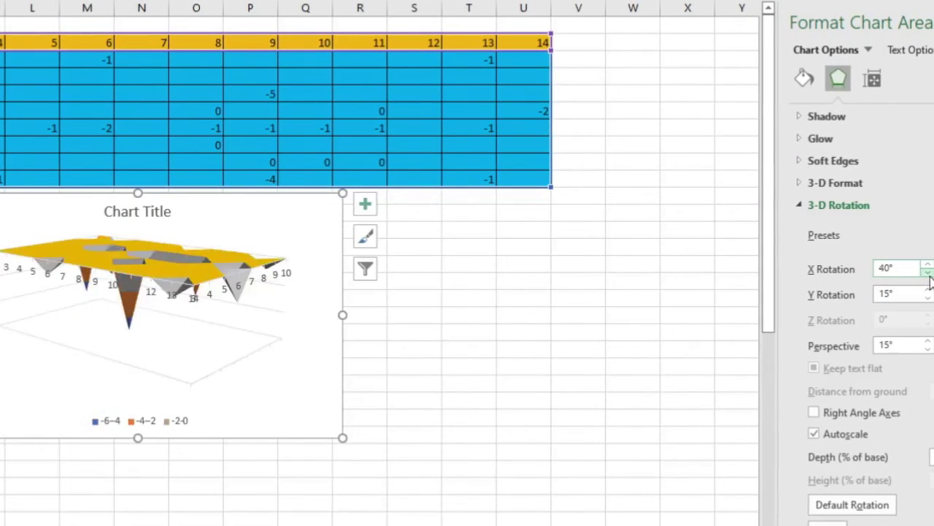
click(929, 273)
click(928, 273)
click(928, 273)
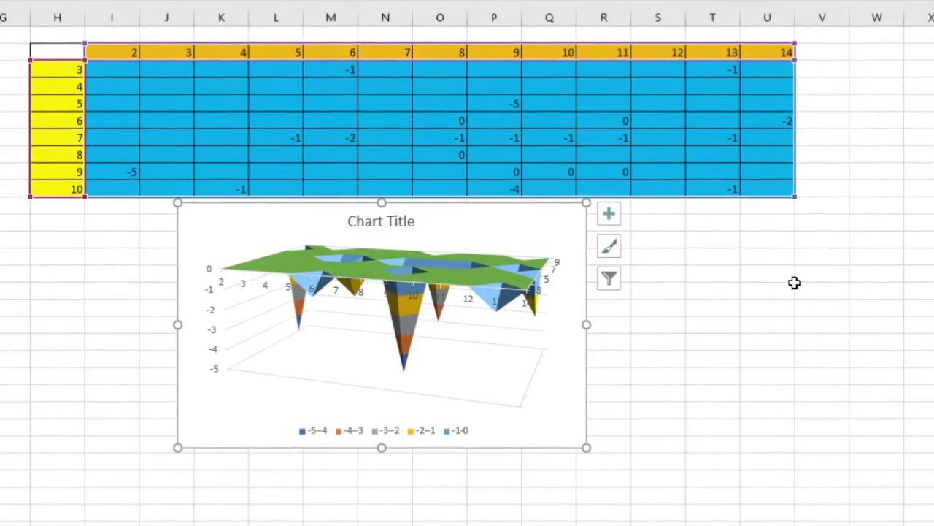
click(411, 158)
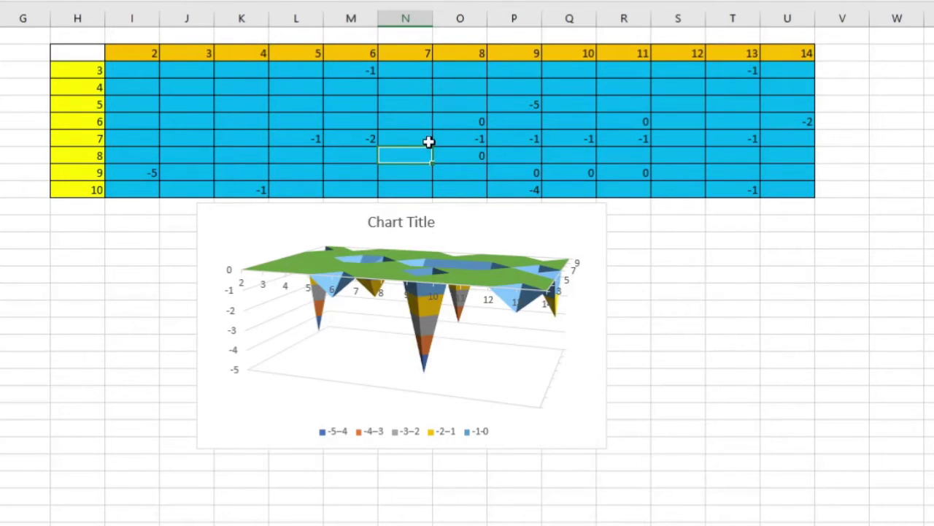
click(415, 141)
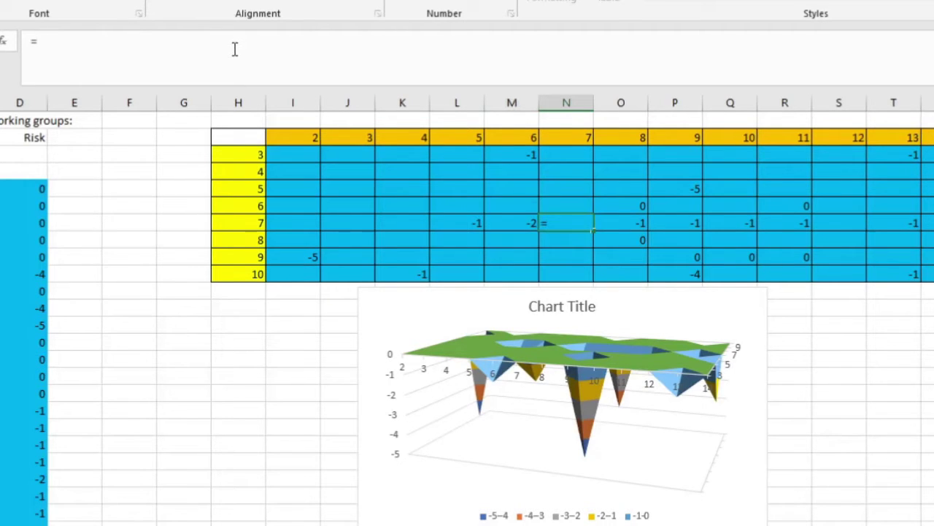
- Enter the formula =((M7-O7)/2)+O7 in N7, giving the midpoint -1.5
text(()
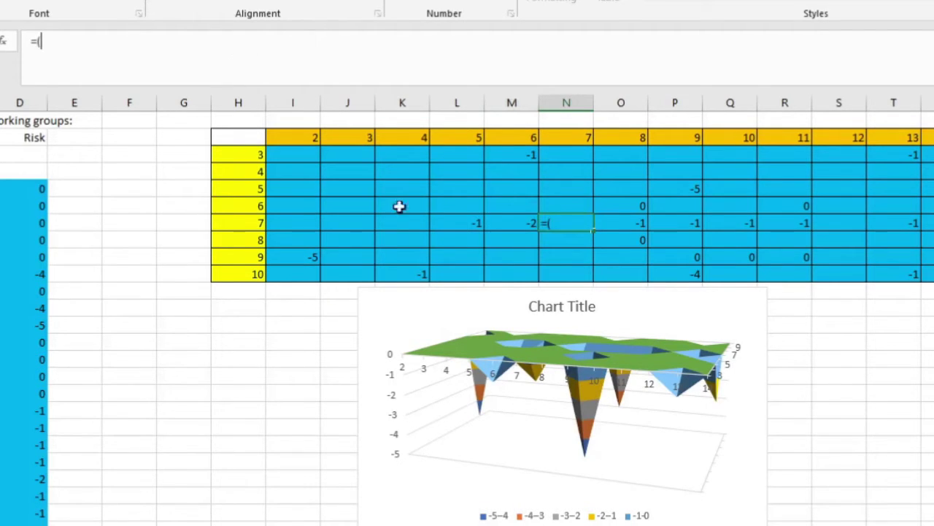
click(524, 222)
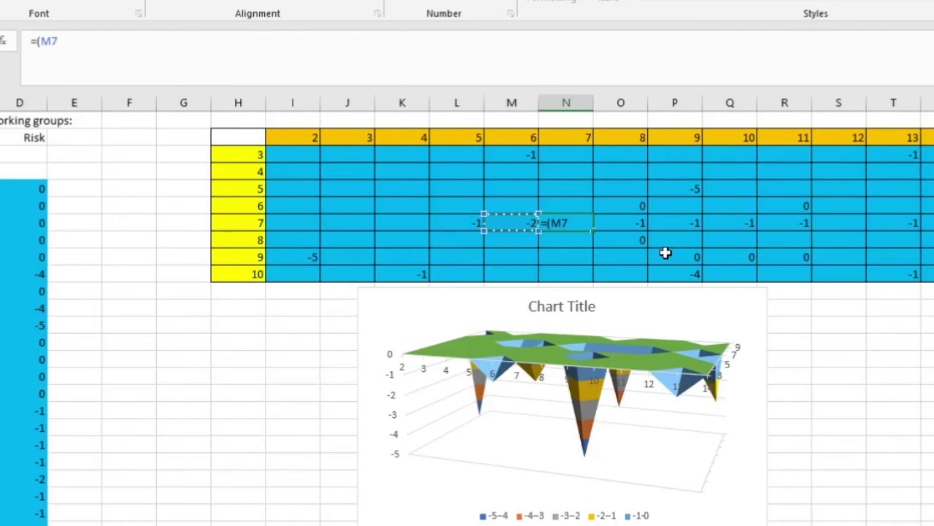
text(-)
click(636, 226)
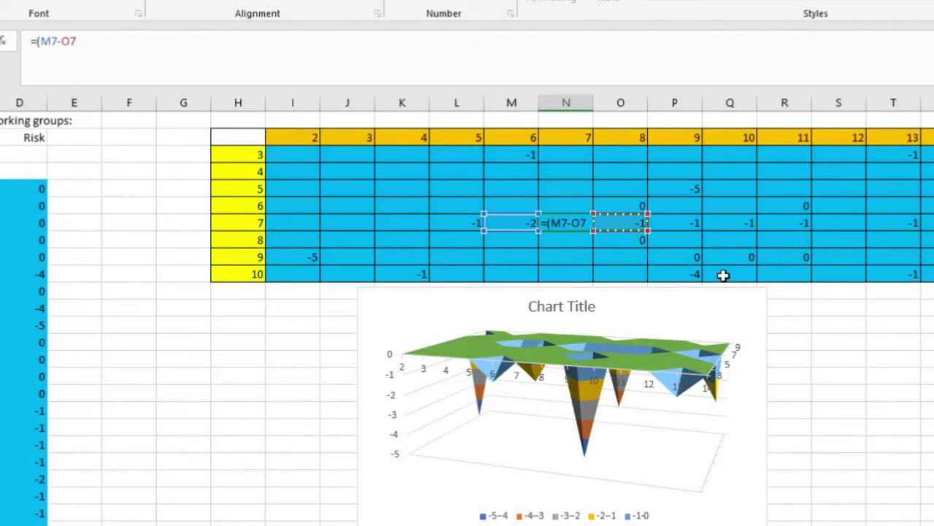
text())
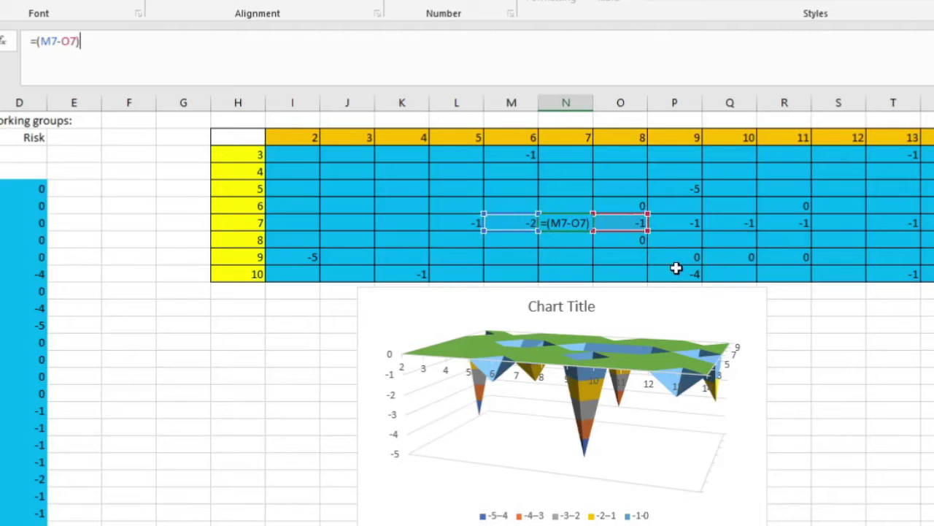
text(/)
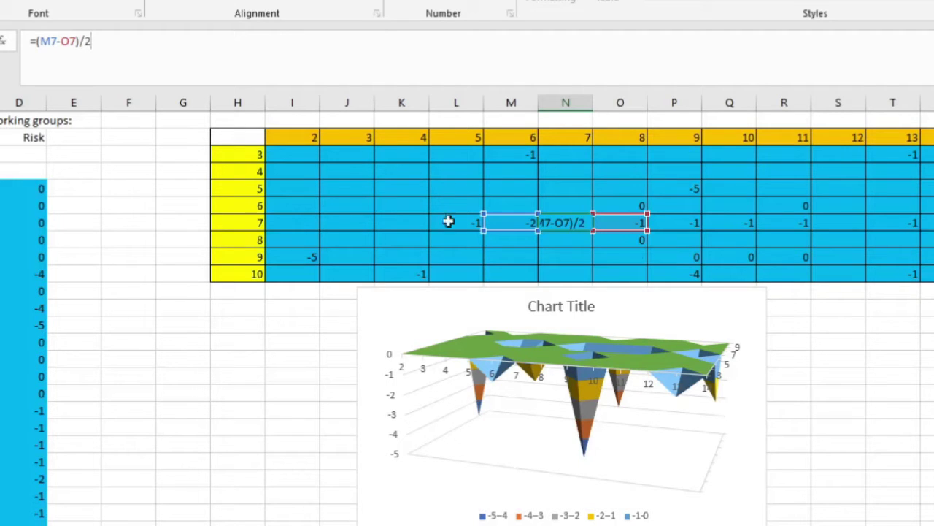
text(2))
click(40, 47)
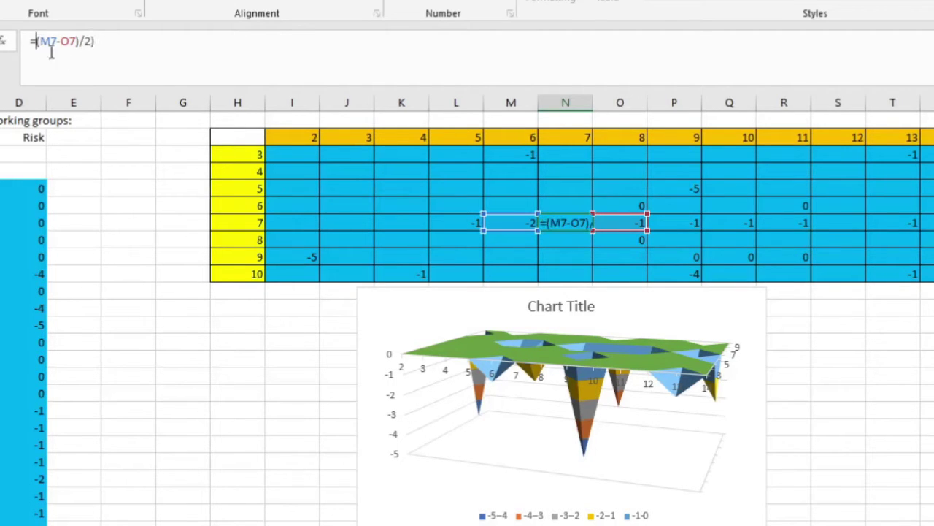
text(()
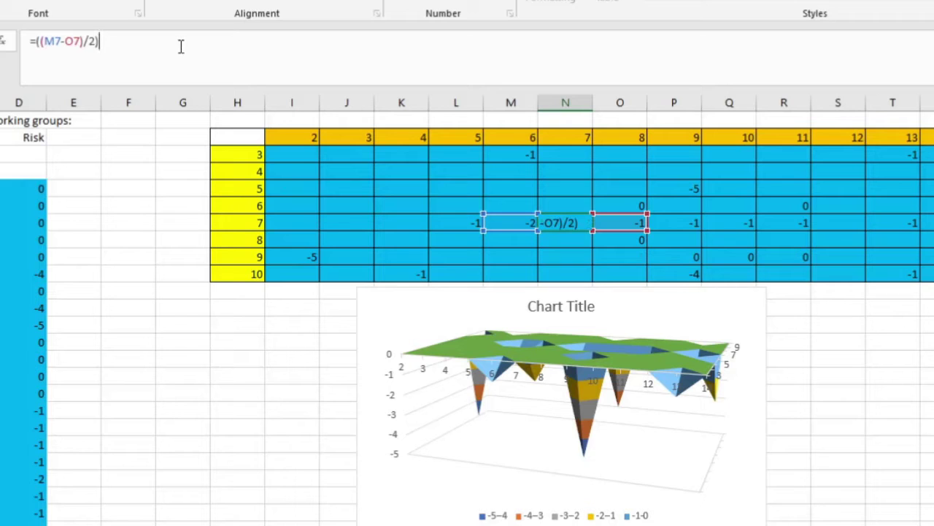
text(+)
click(514, 222)
key(Return)
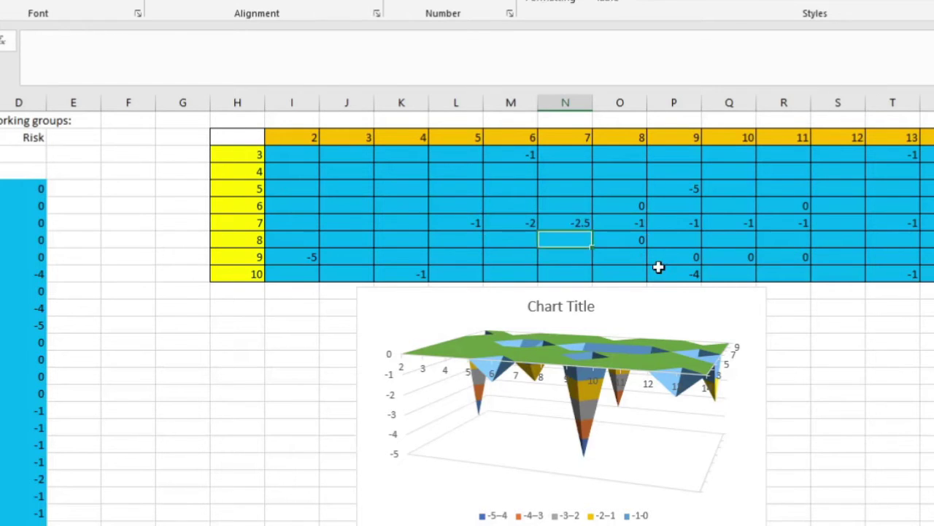
click(568, 222)
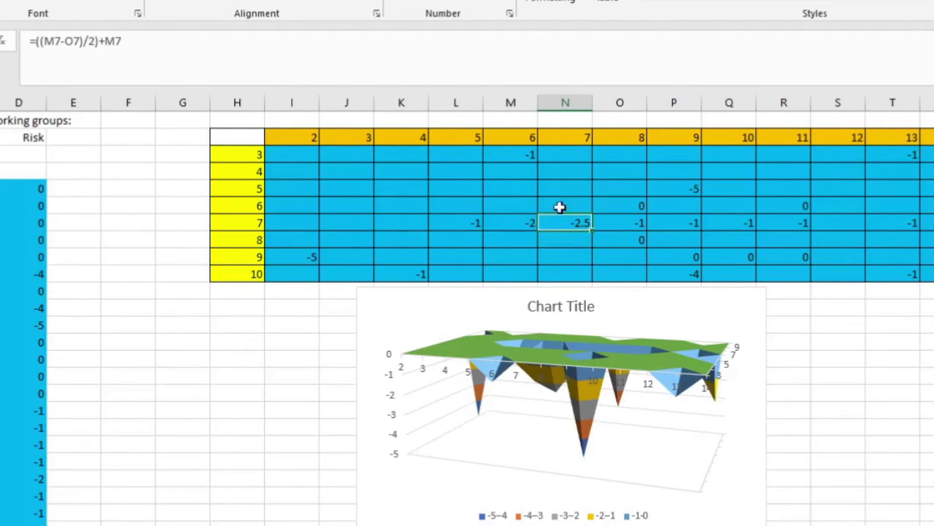
click(166, 49)
key(BackSpace)
key(BackSpace)
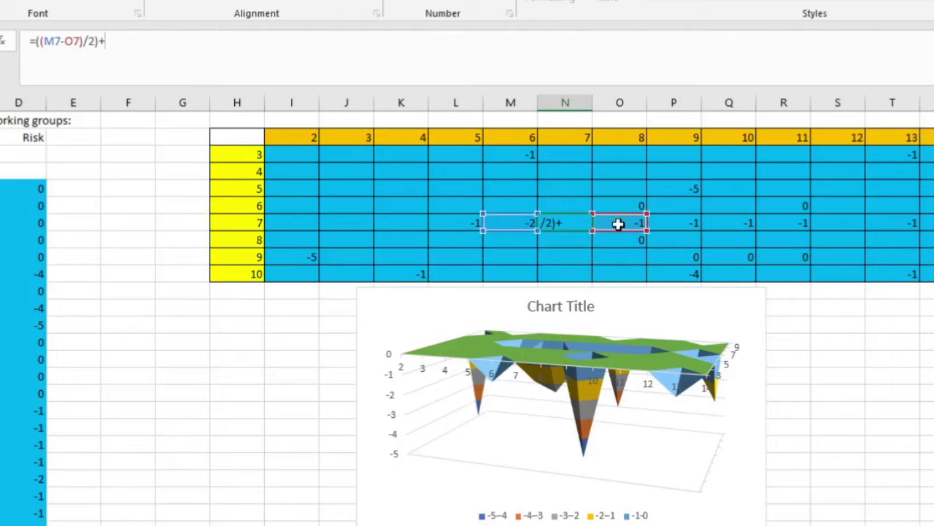
click(636, 223)
key(Return)
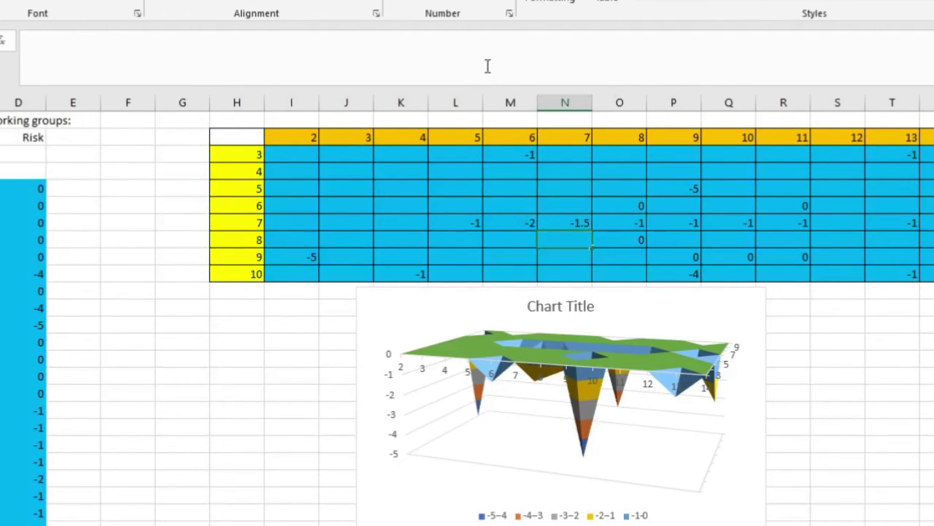
- Clear N7 to show the gap, then restore its -1.5 formula with Ctrl+Z
click(570, 225)
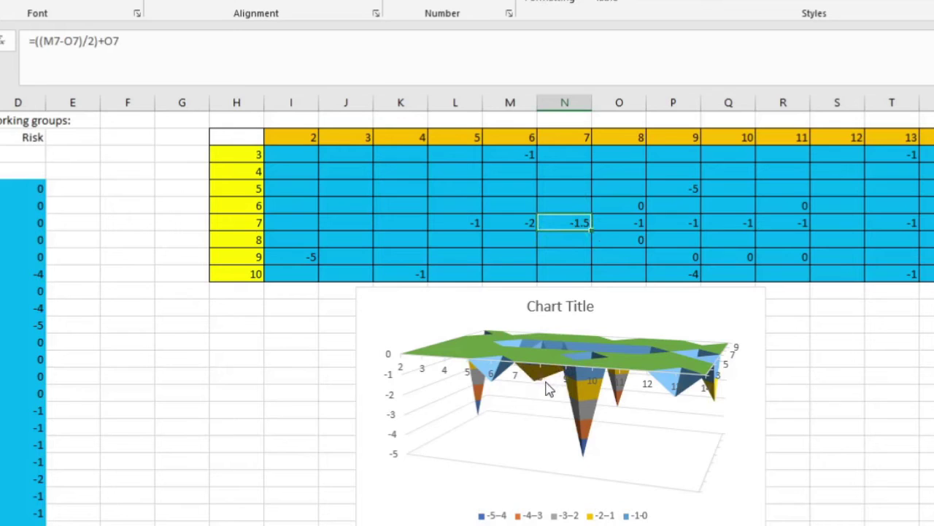
key(Delete)
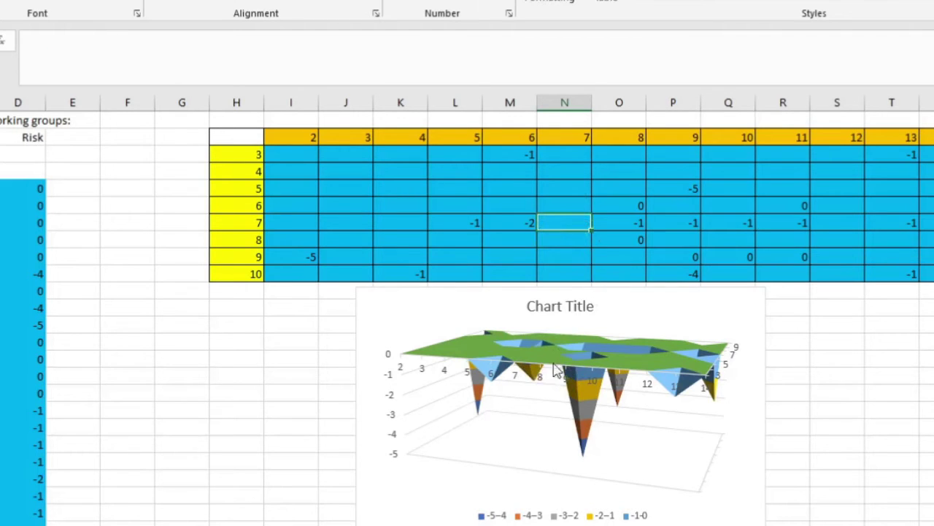
key(ctrl+z)
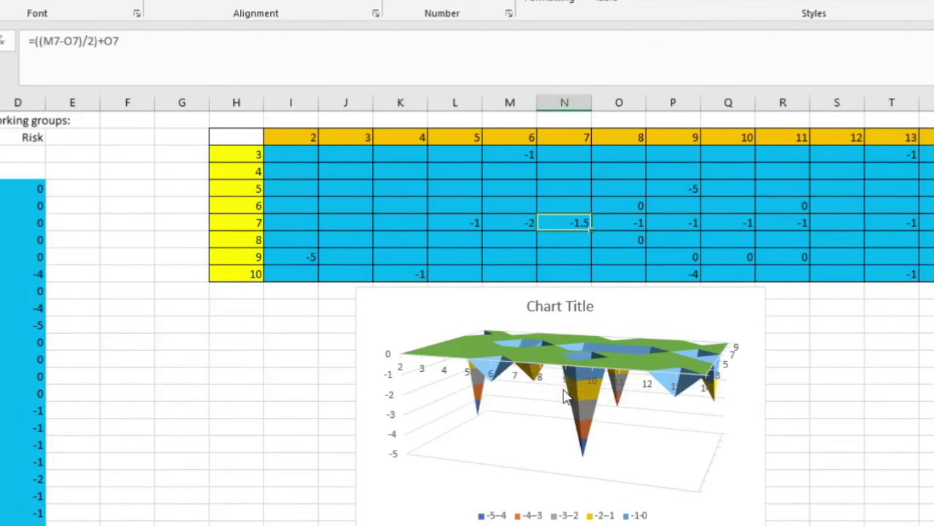
key(Down)
click(570, 222)
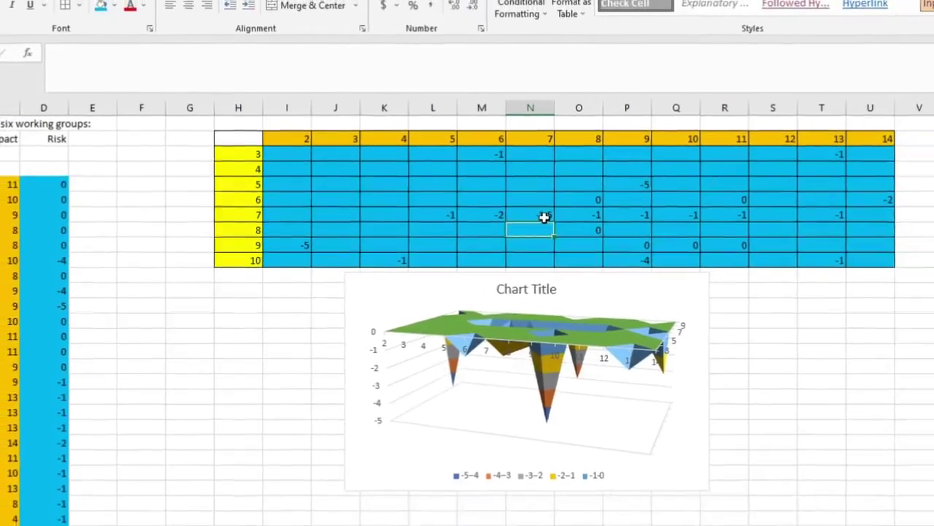
key(Delete)
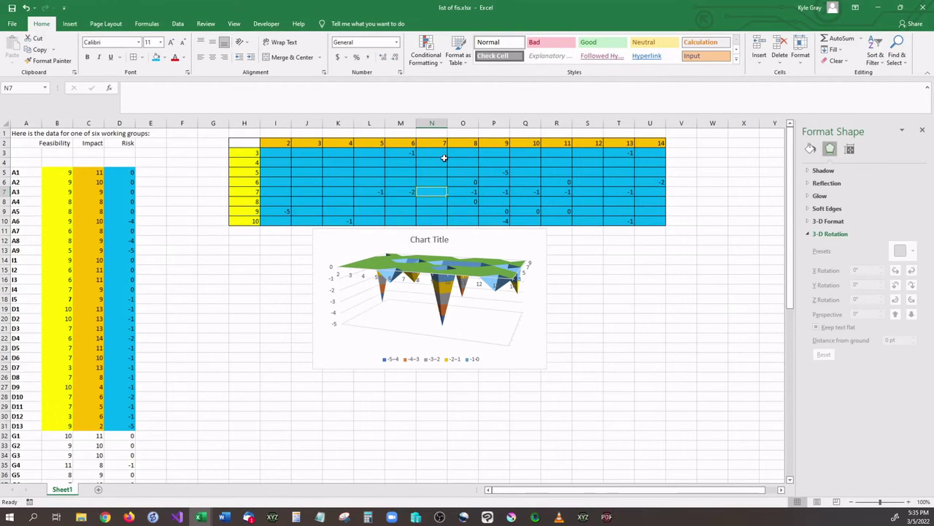
key(ctrl+z)
click(588, 249)
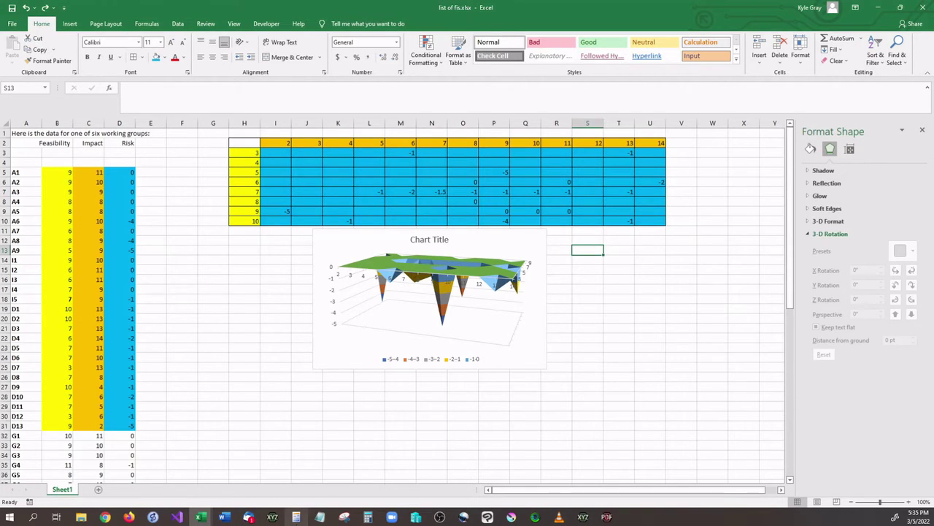
- In XYZ Mesh, convert the points with Single Points via Excel Mesh and widen the window to view the grid
click(273, 519)
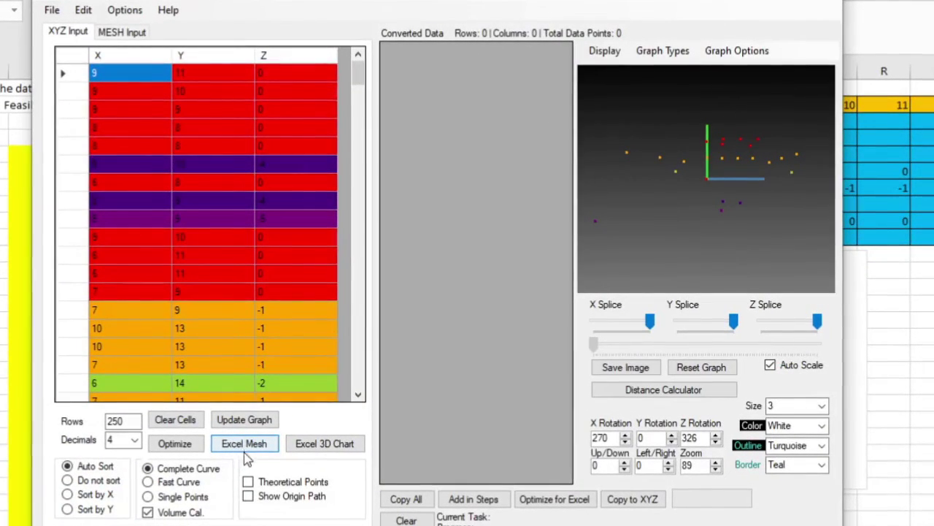
click(178, 496)
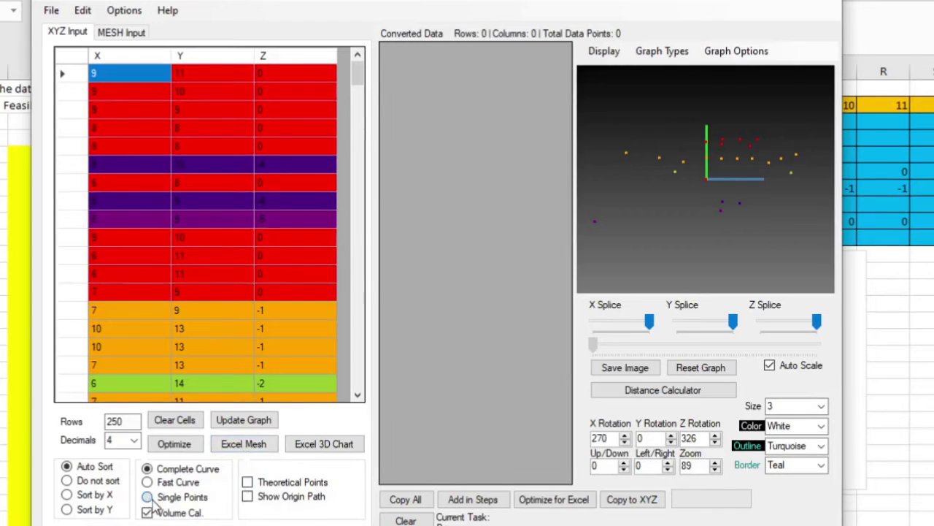
click(235, 447)
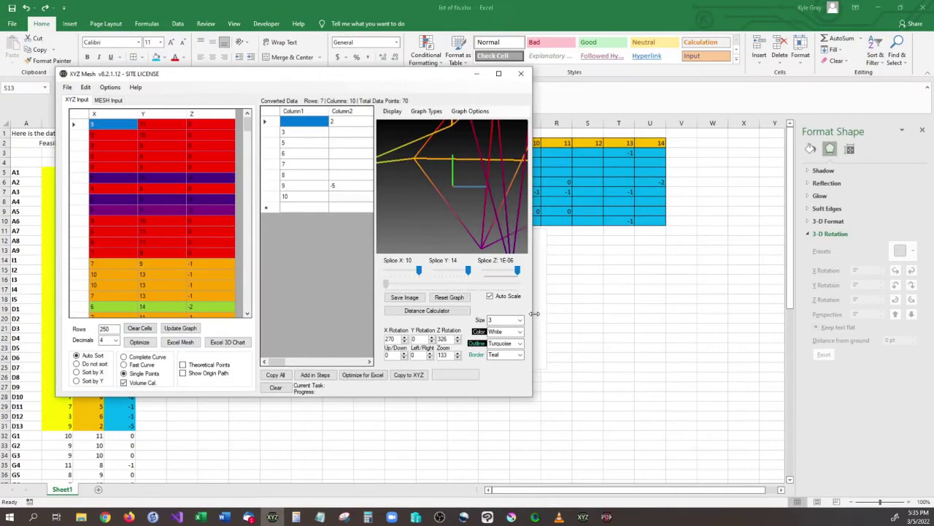
drag(555, 323, 694, 296)
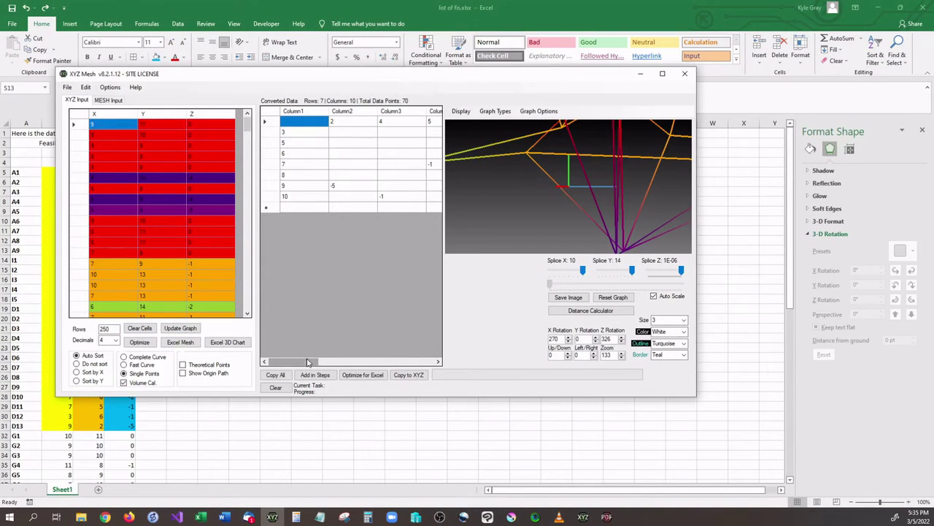
drag(307, 363, 437, 367)
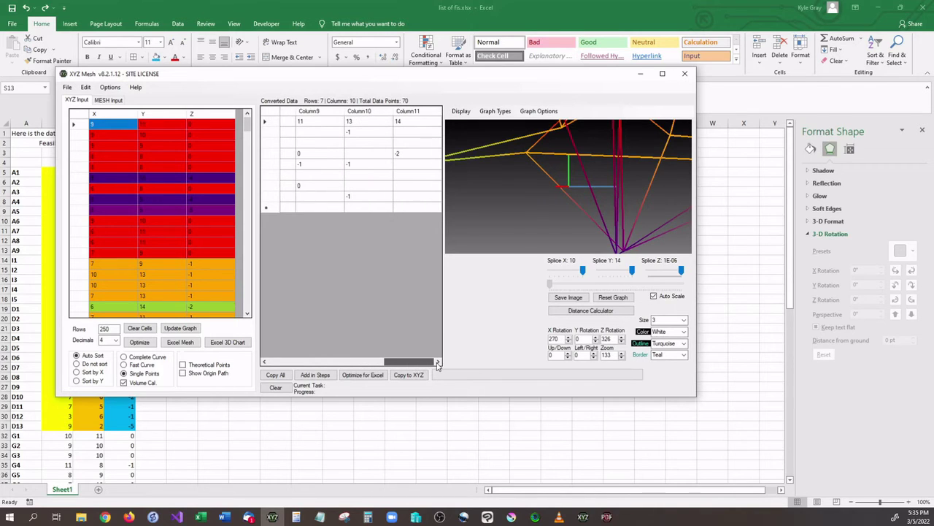
click(543, 5)
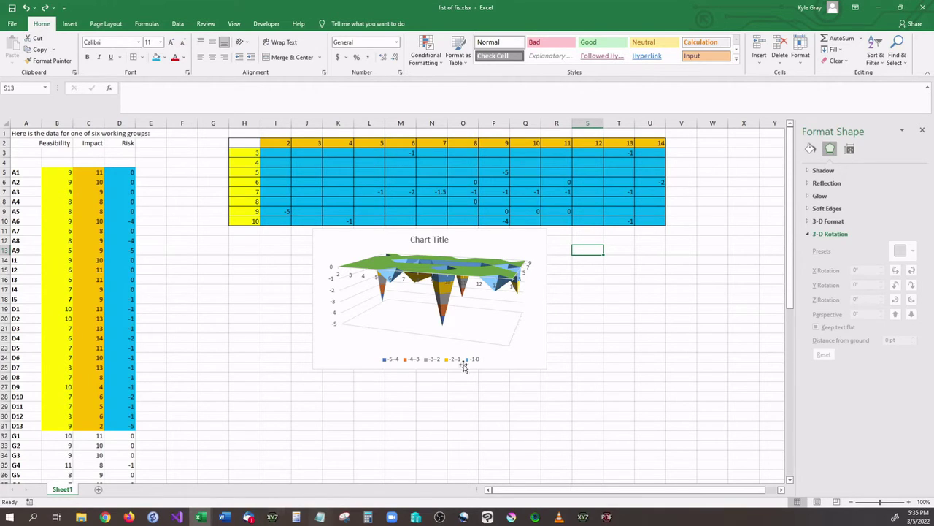
click(272, 516)
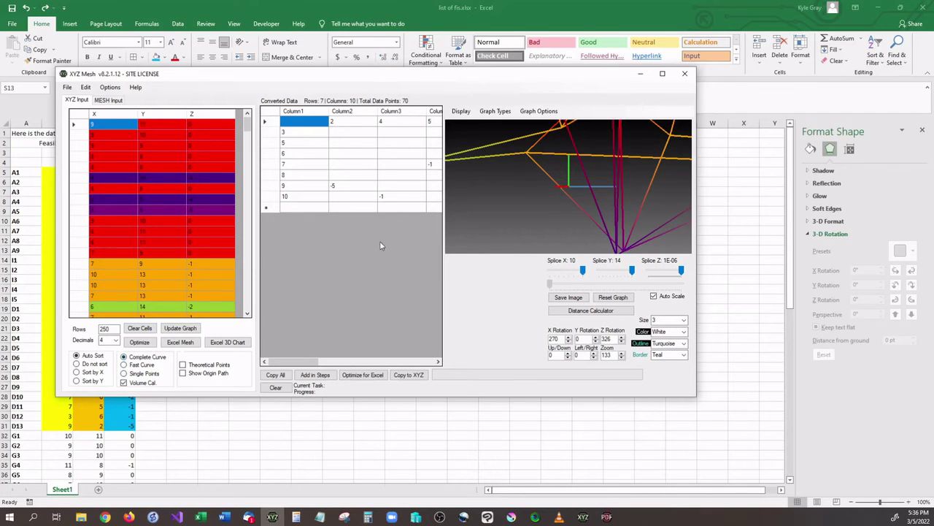
- Reconvert with Complete Curve, orbit the 3-D mesh graph and maximize the XYZ Mesh window
scroll(581, 208, down, 5)
drag(582, 211, 625, 209)
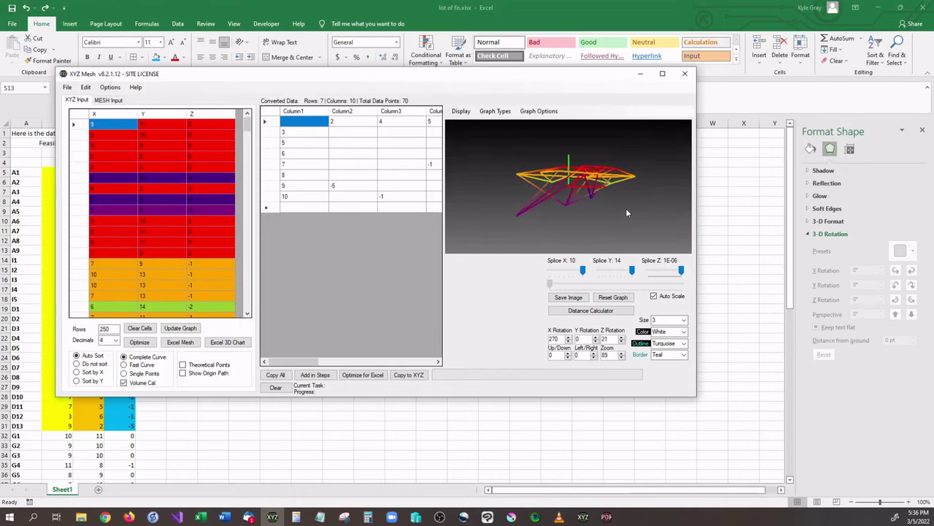
click(188, 345)
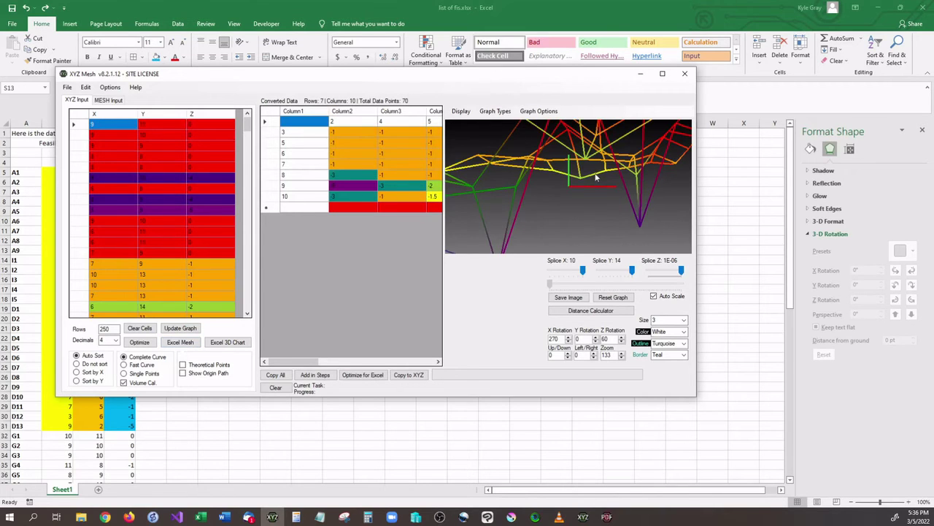
drag(595, 177, 535, 200)
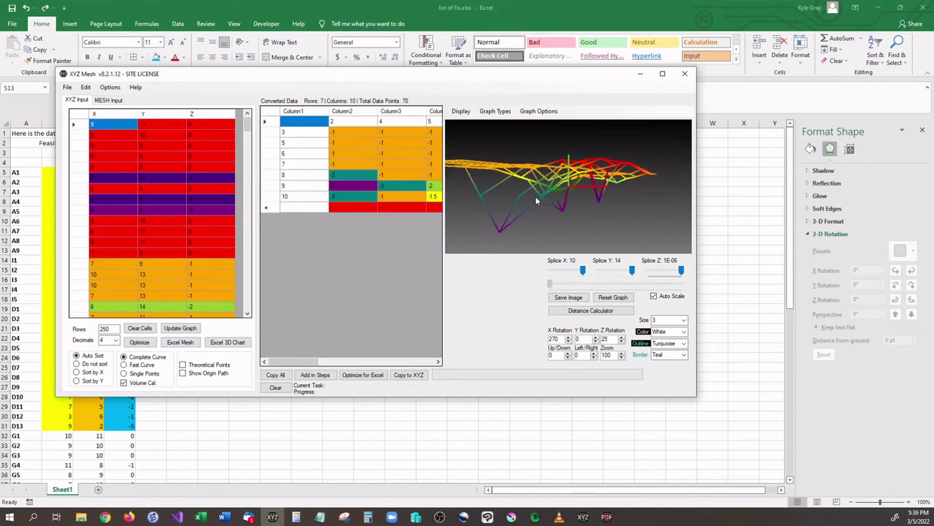
click(662, 74)
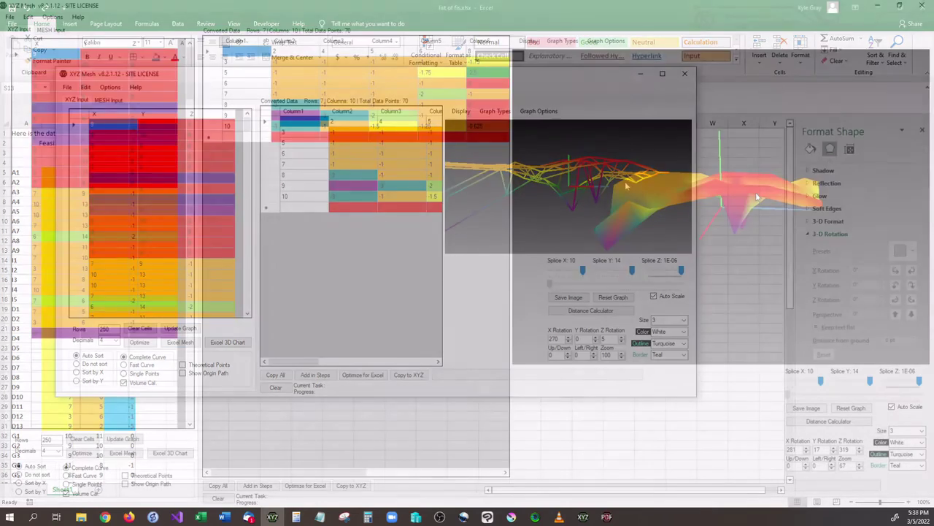
- Use File > Export to Excel with Display 3-D Surface to send the mesh to a new workbook
click(13, 20)
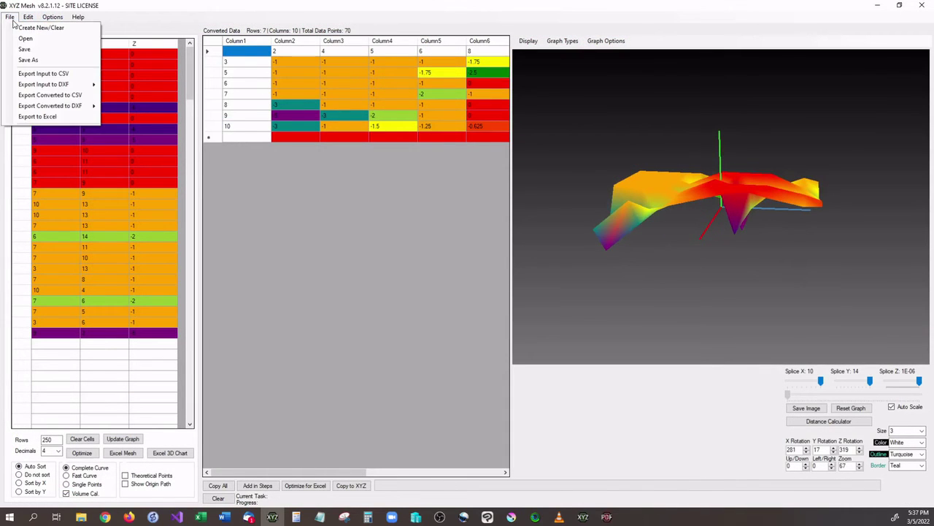
click(38, 119)
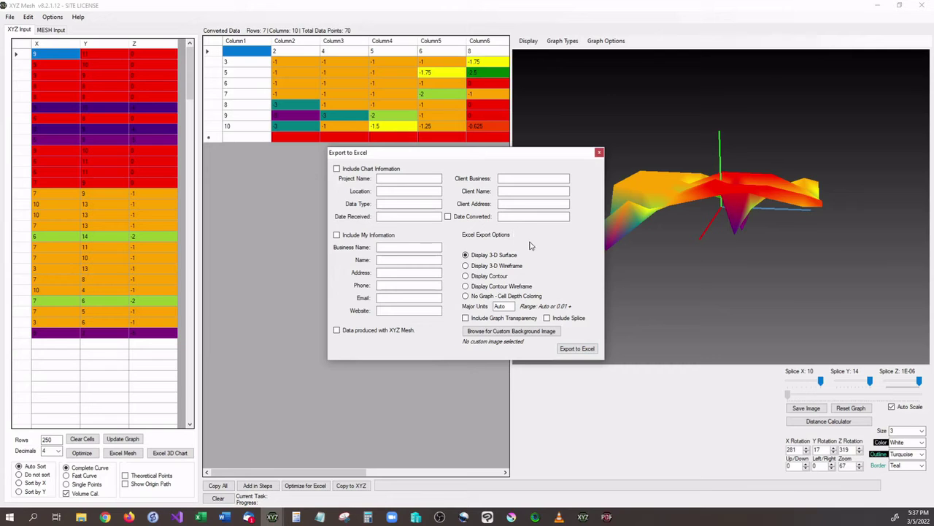
click(573, 350)
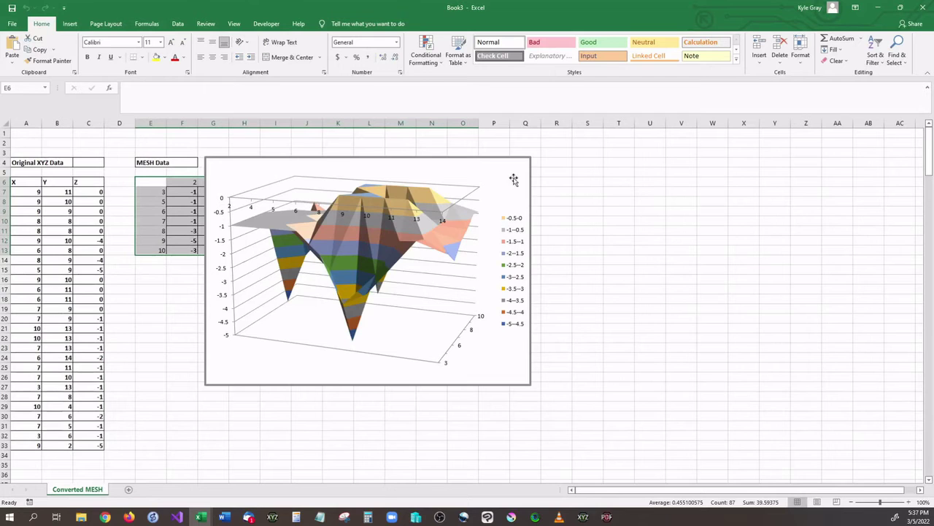
- Move the chart below the MESH table and raise its 3-D X Rotation toward 150°
drag(514, 179, 513, 263)
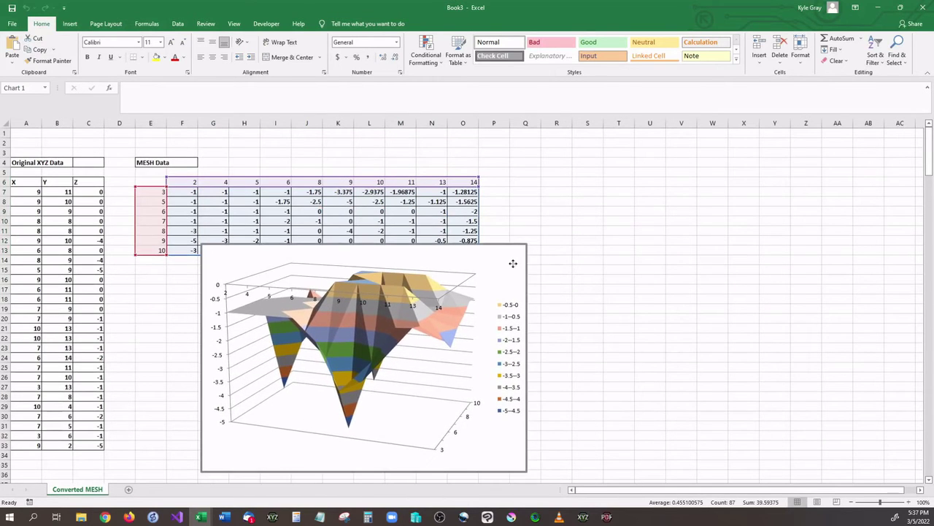
right_click(519, 290)
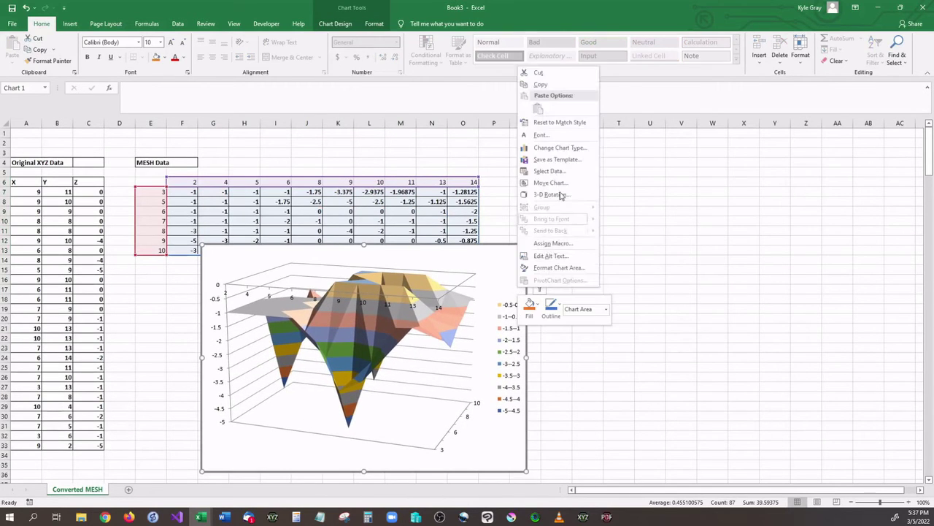
click(557, 194)
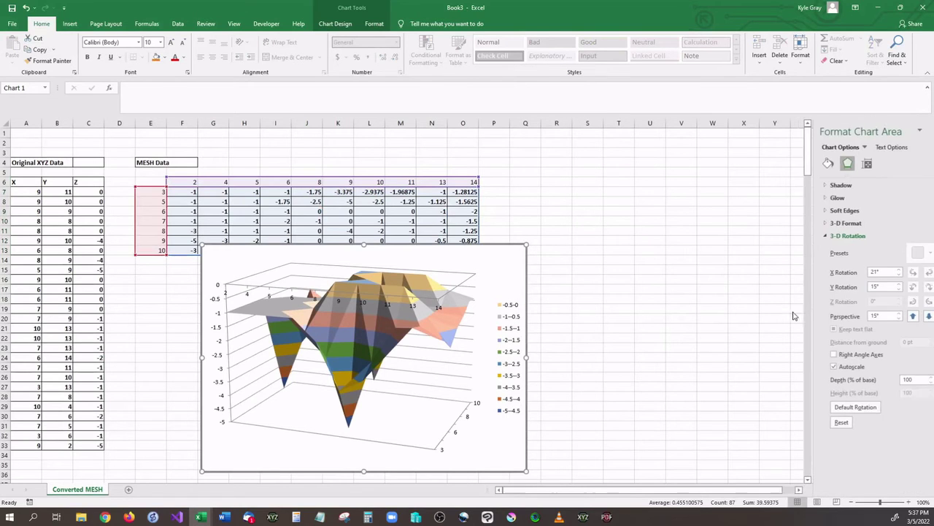
click(881, 270)
click(881, 269)
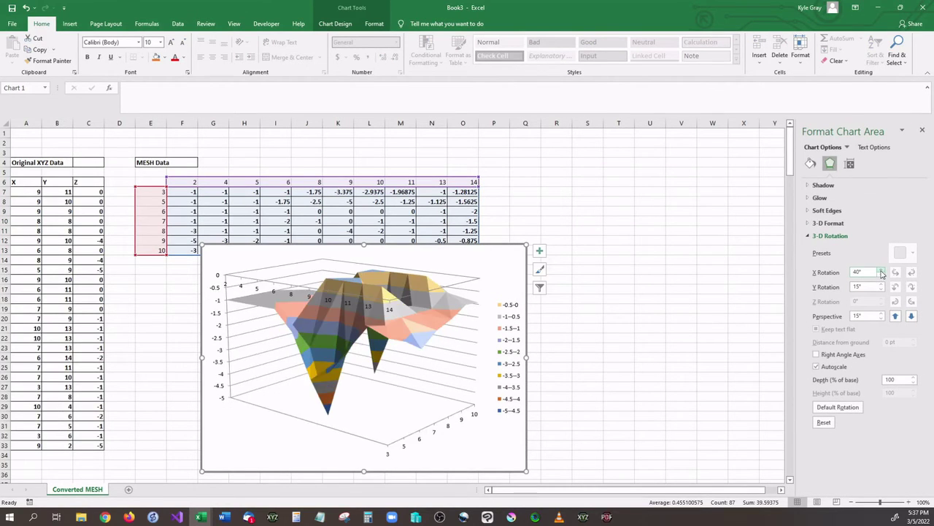
click(881, 269)
double_click(881, 269)
click(881, 269)
click(881, 269)
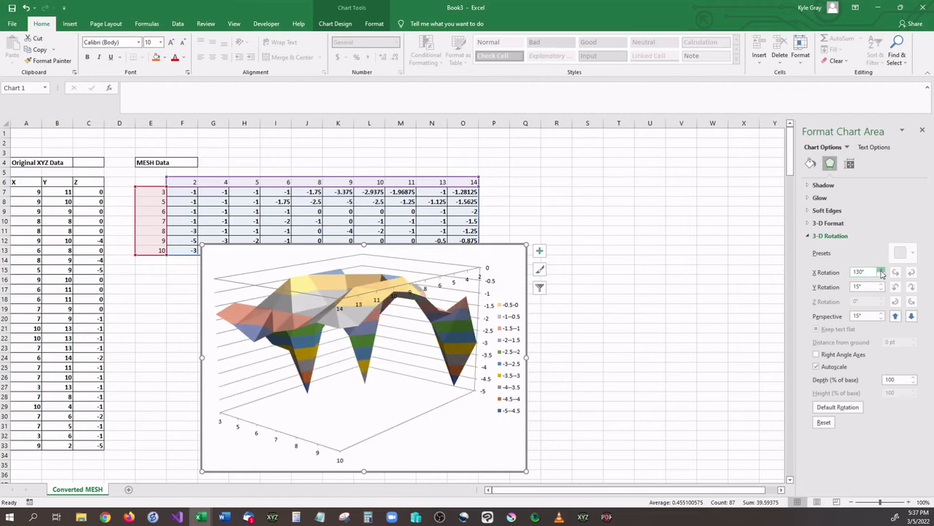
click(881, 269)
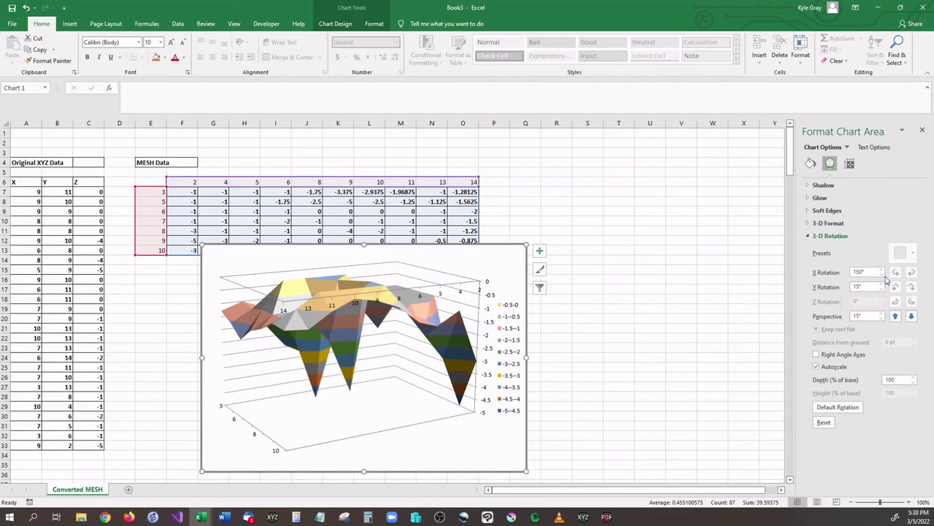
- Lower the X Rotation back, then raise it from 60° toward 80°
click(882, 275)
click(881, 275)
click(881, 275)
click(882, 275)
click(882, 275)
click(882, 275)
click(882, 275)
click(882, 275)
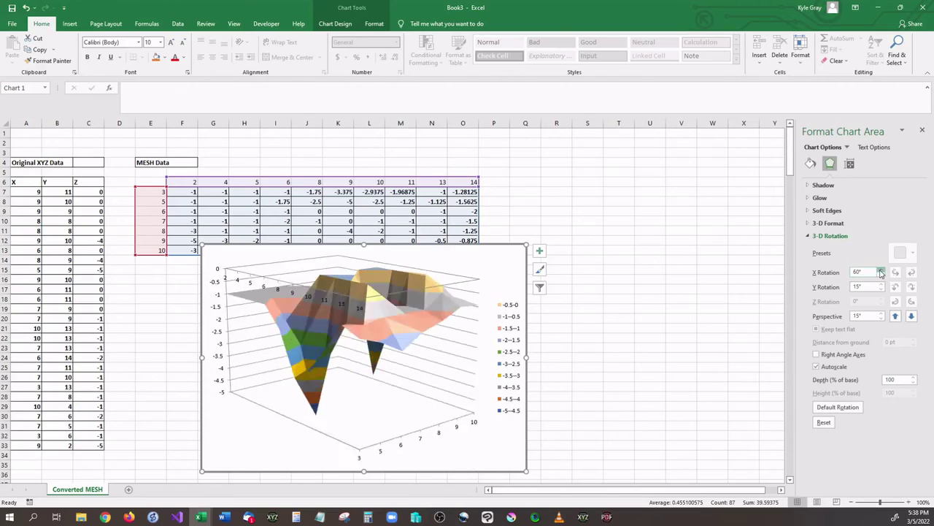
click(881, 270)
click(881, 270)
click(881, 270)
click(881, 270)
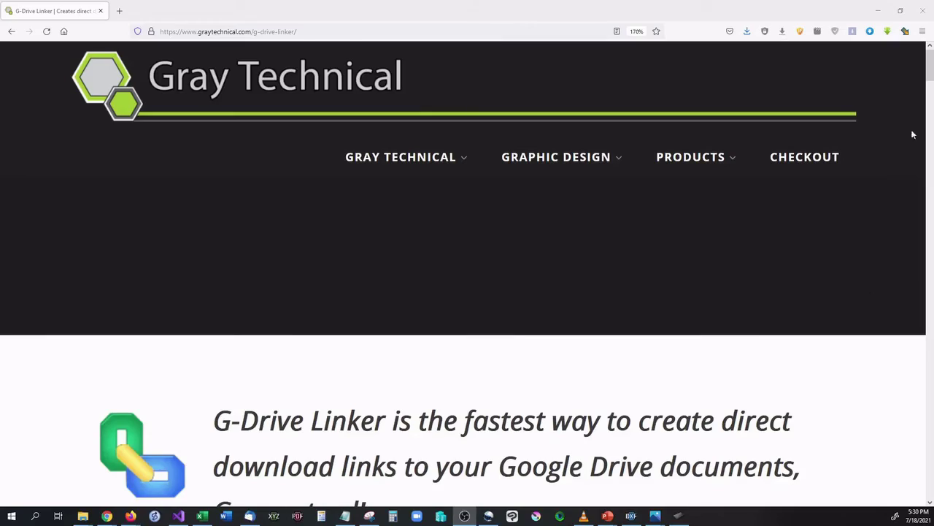
- Select the quote on the Gray Technical page and open its TECH NEWS for YOU link in a new tab
drag(929, 65, 929, 145)
drag(141, 139, 801, 179)
click(806, 179)
click(727, 195)
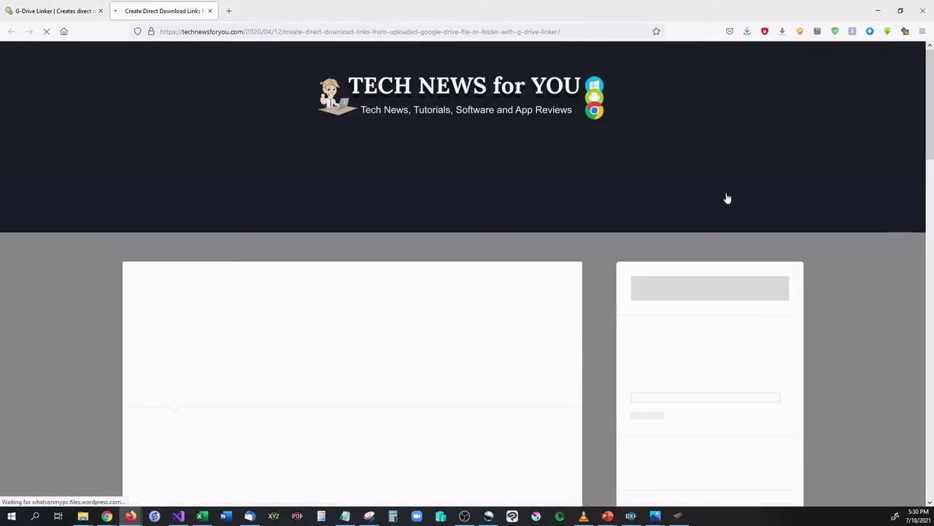
scroll(415, 373, down, 15)
scroll(394, 372, up, 10)
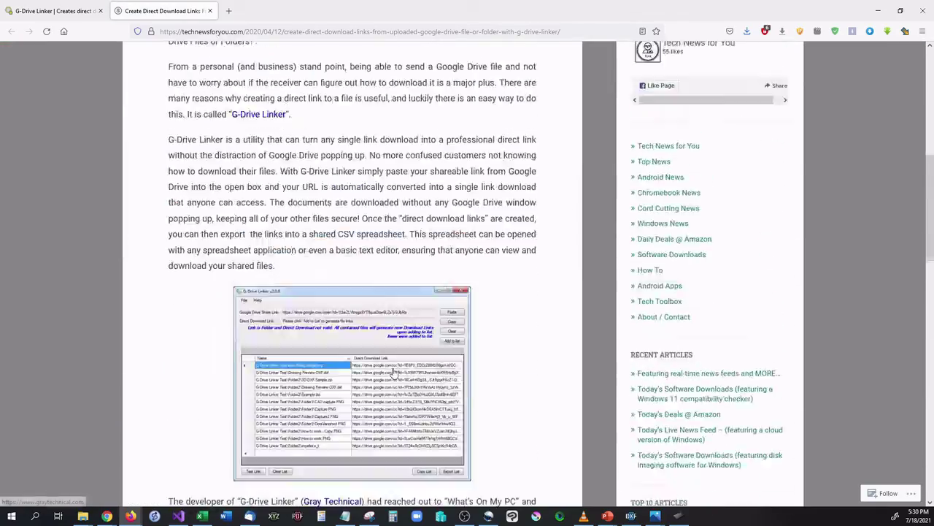